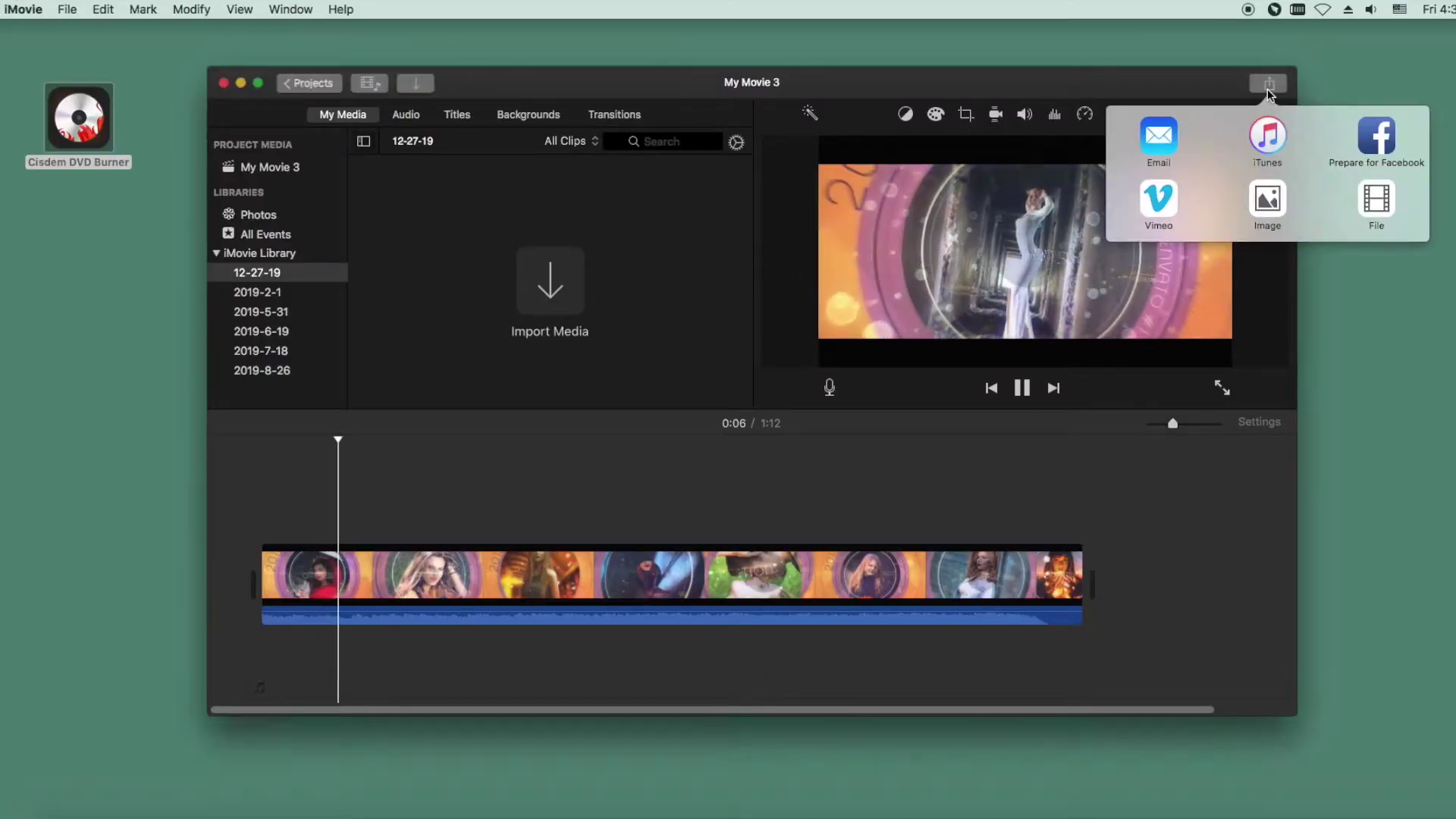
Export the movie at 1080p High, naming it circle-photo-opener and saving it to the Desktop.
{"action": "left_click", "coordinate": [1381, 203]}
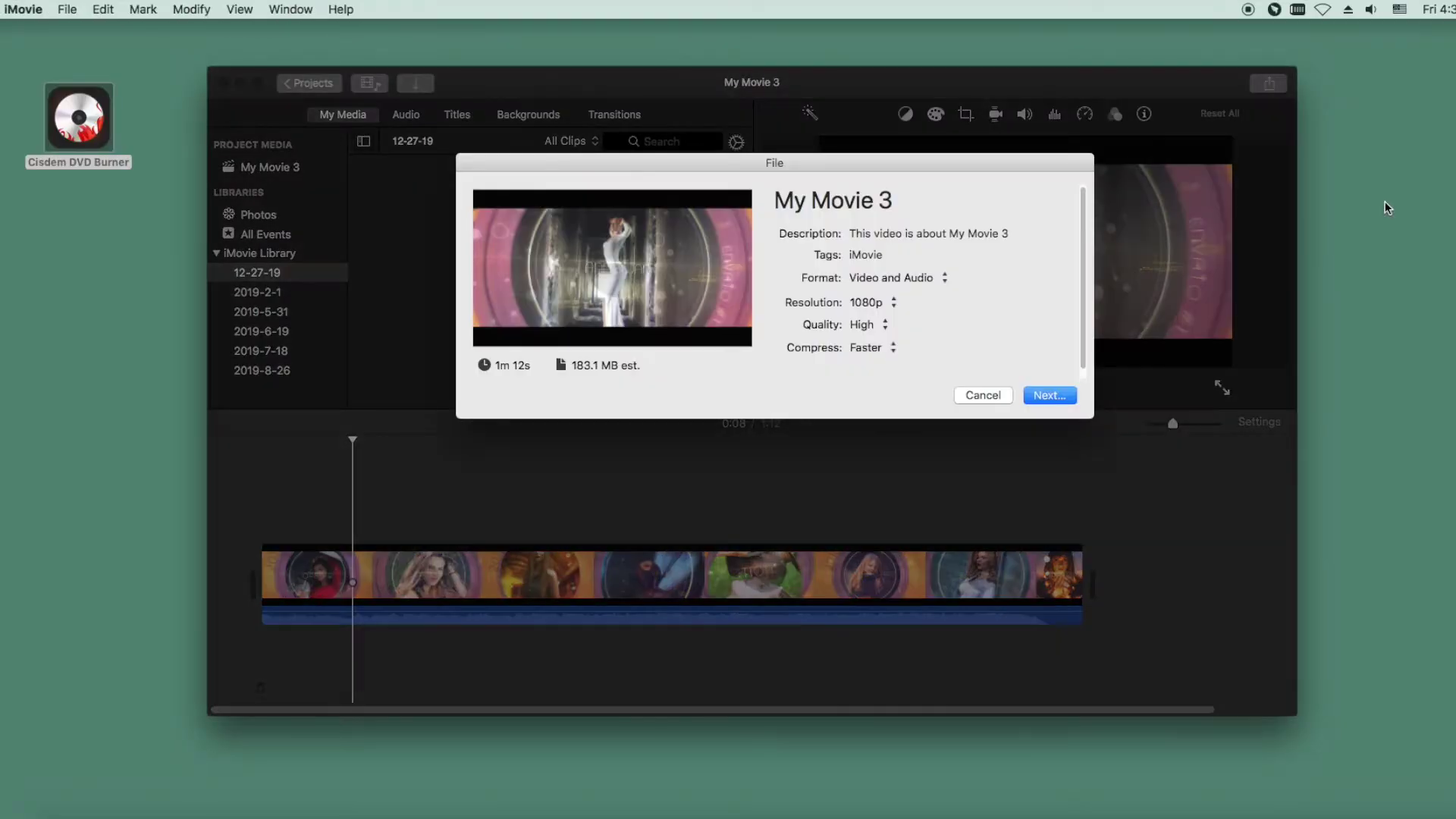
{"action": "left_click", "coordinate": [1038, 399]}
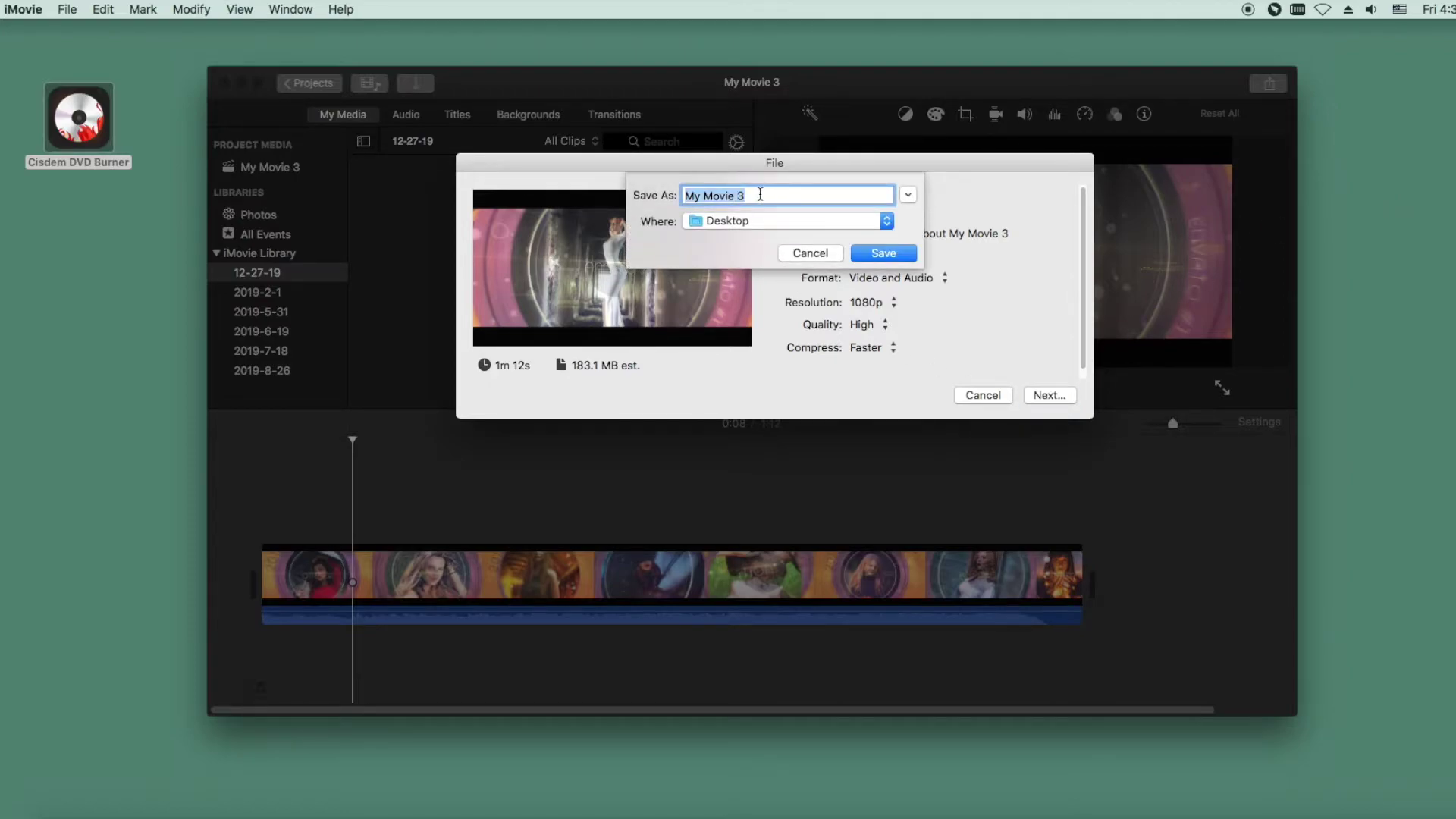
{"action": "type", "text": "c"}
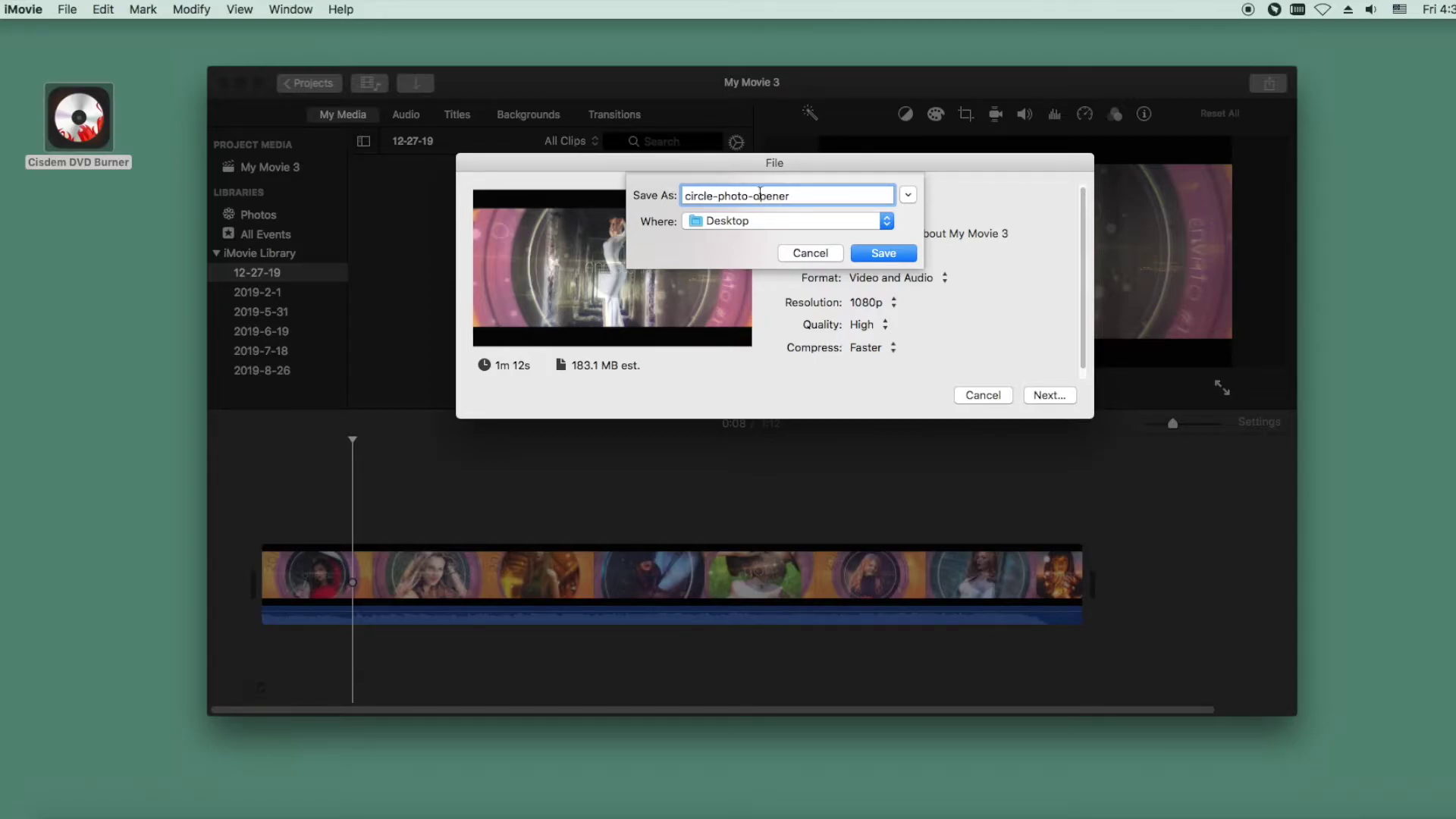
{"action": "type", "text": "ircle-photo-opener"}
{"action": "left_click", "coordinate": [882, 254]}
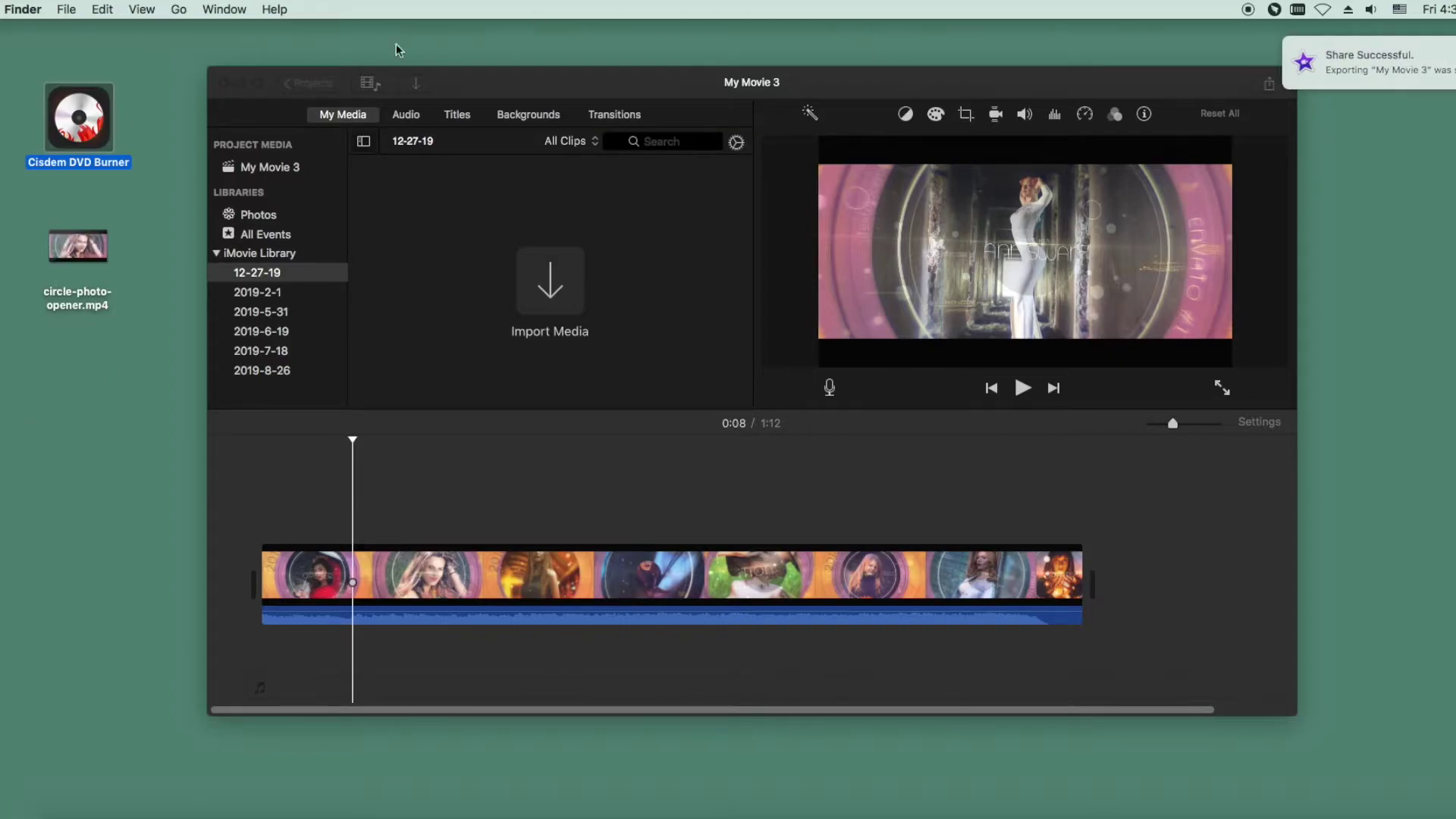
Close iMovie, play circle-photo-opener.mp4 in QuickTime Player to check it, then close the player.
{"action": "left_click", "coordinate": [225, 84]}
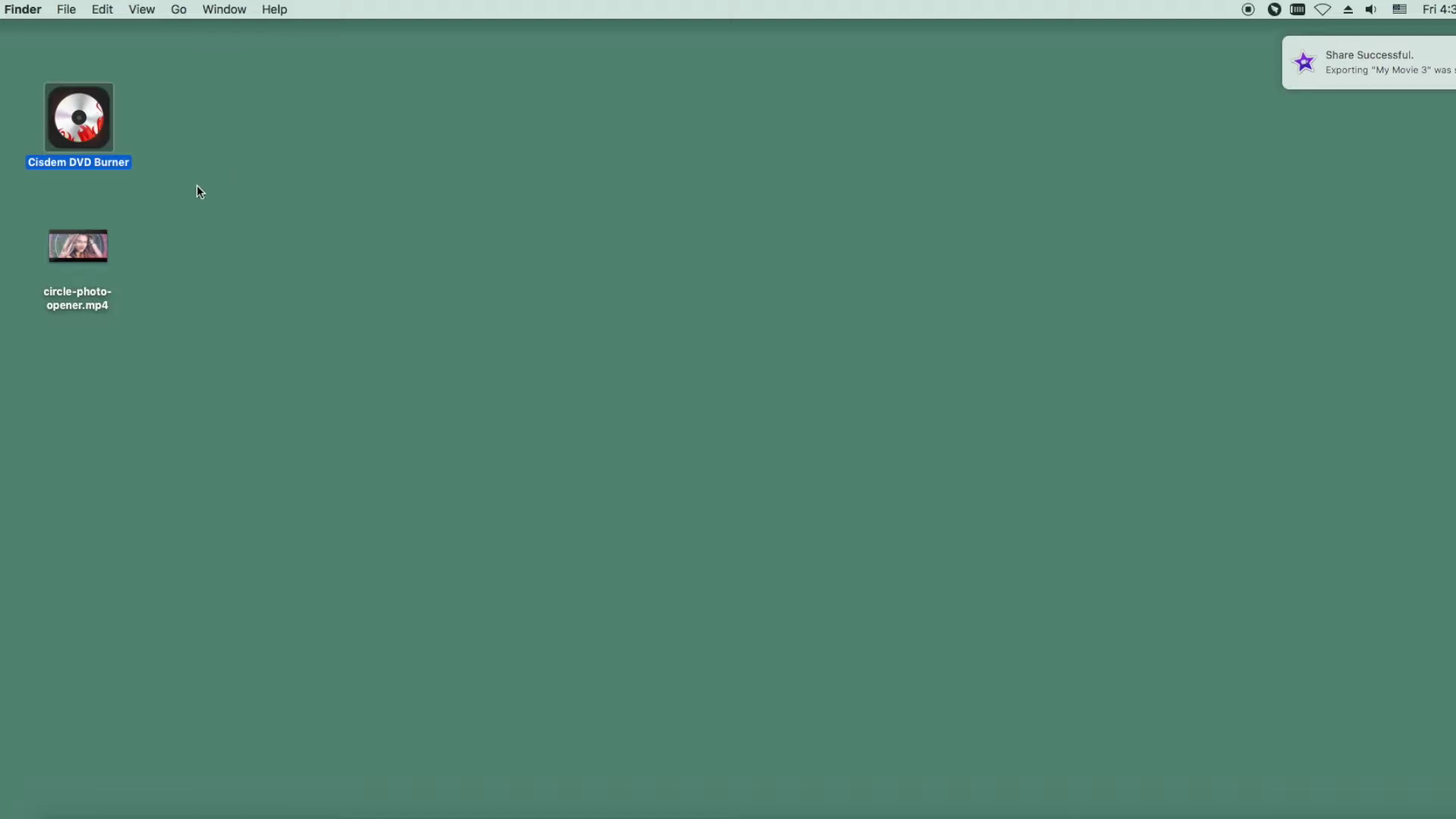
{"action": "left_click", "coordinate": [86, 251]}
{"action": "double_click", "coordinate": [87, 251]}
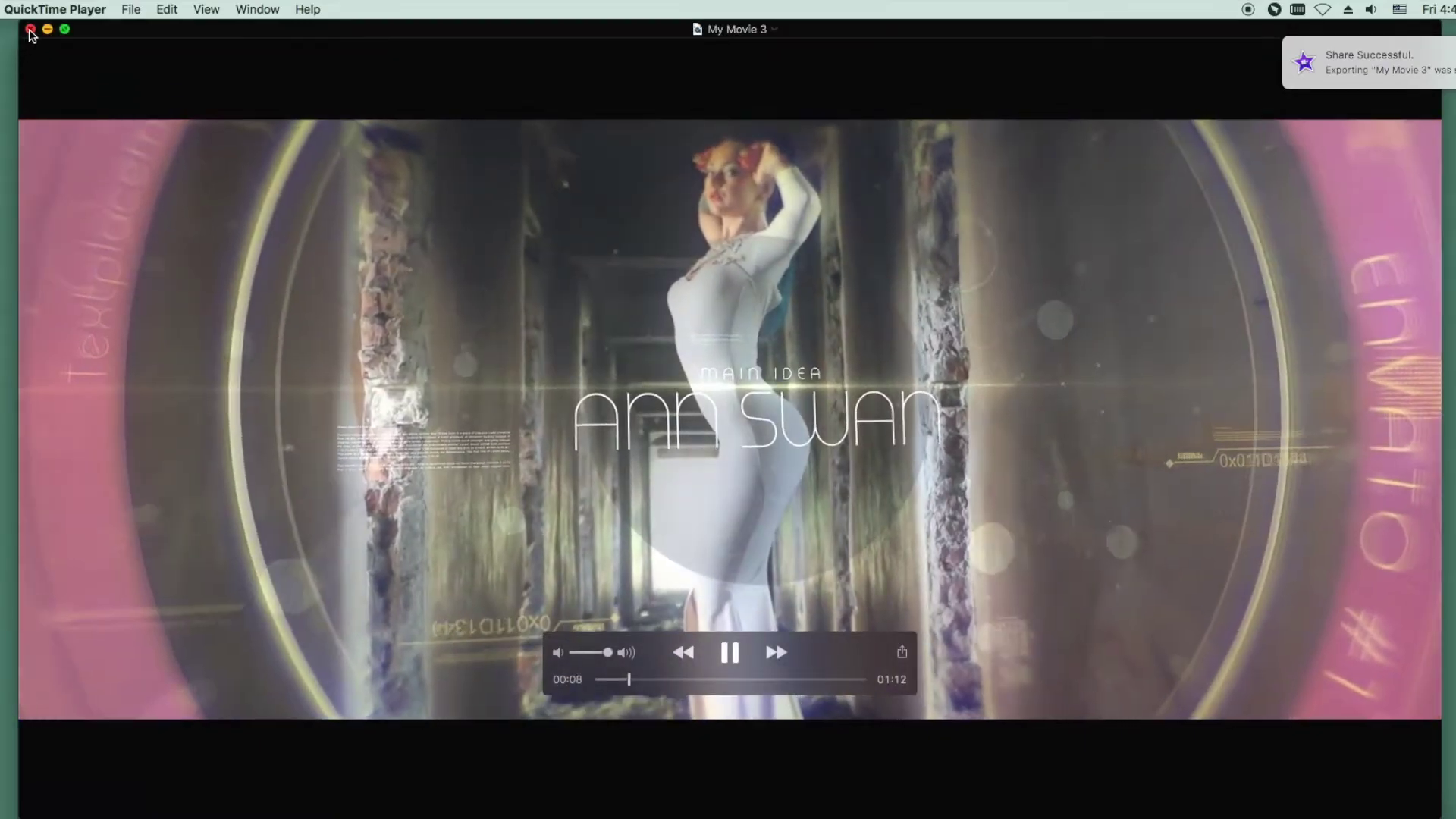
{"action": "left_click", "coordinate": [30, 29]}
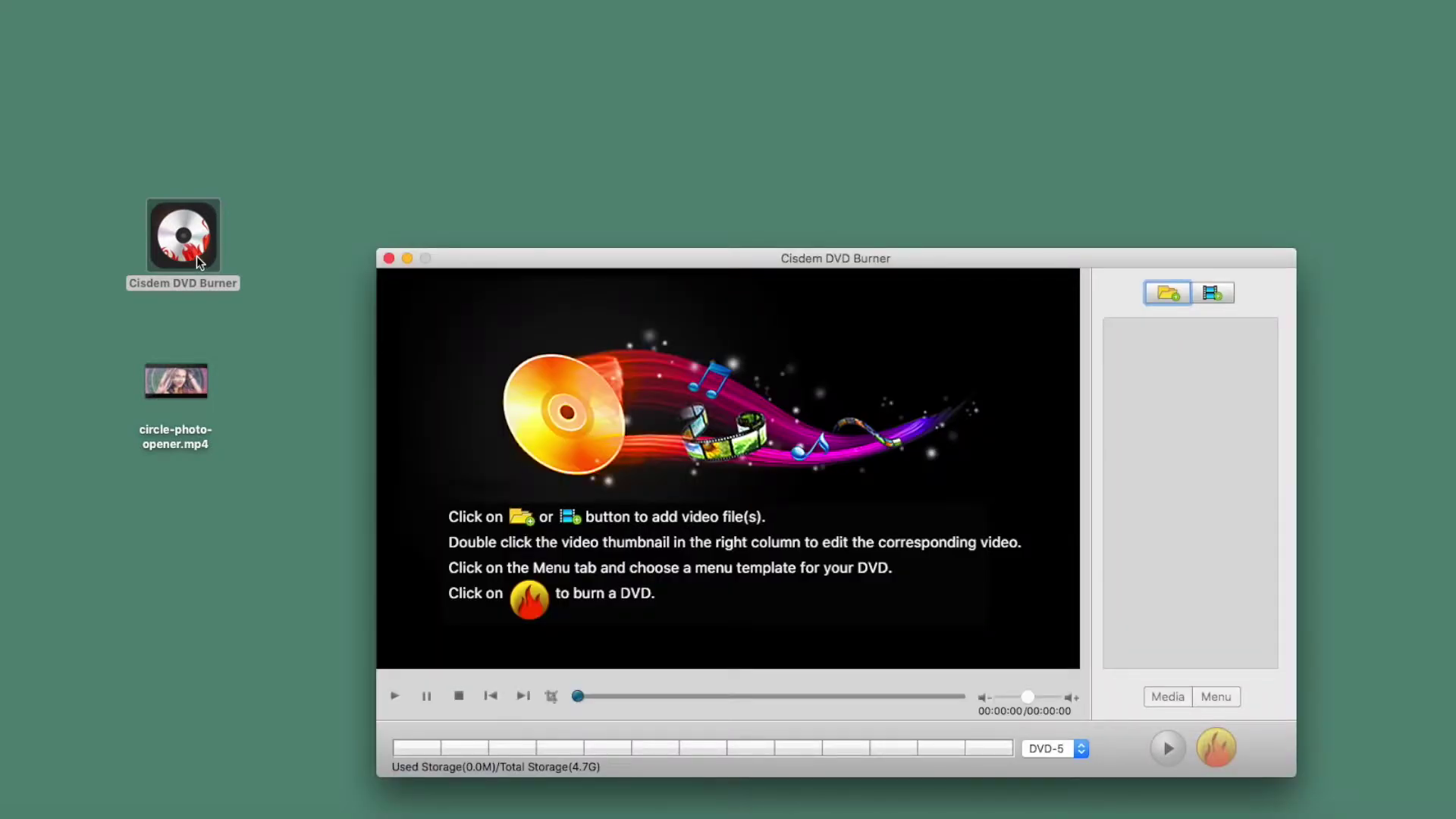
Reposition the burner window and add circle-photo-opener.mp4 from the desktop to the Media column.
{"action": "left_click_drag", "start_coordinate": [560, 263], "coordinate": [487, 159]}
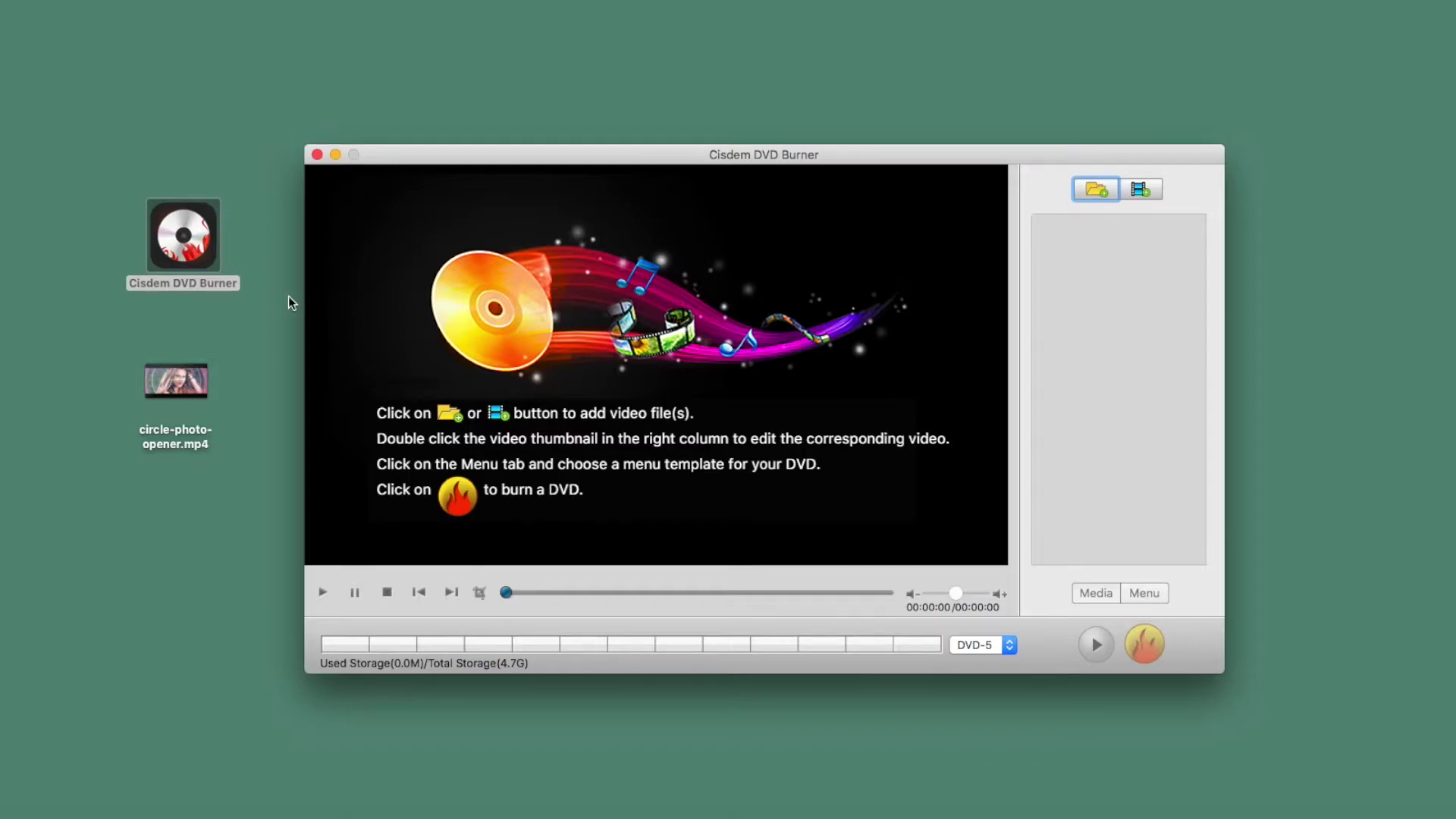
{"action": "left_click_drag", "start_coordinate": [176, 381], "coordinate": [1133, 329]}
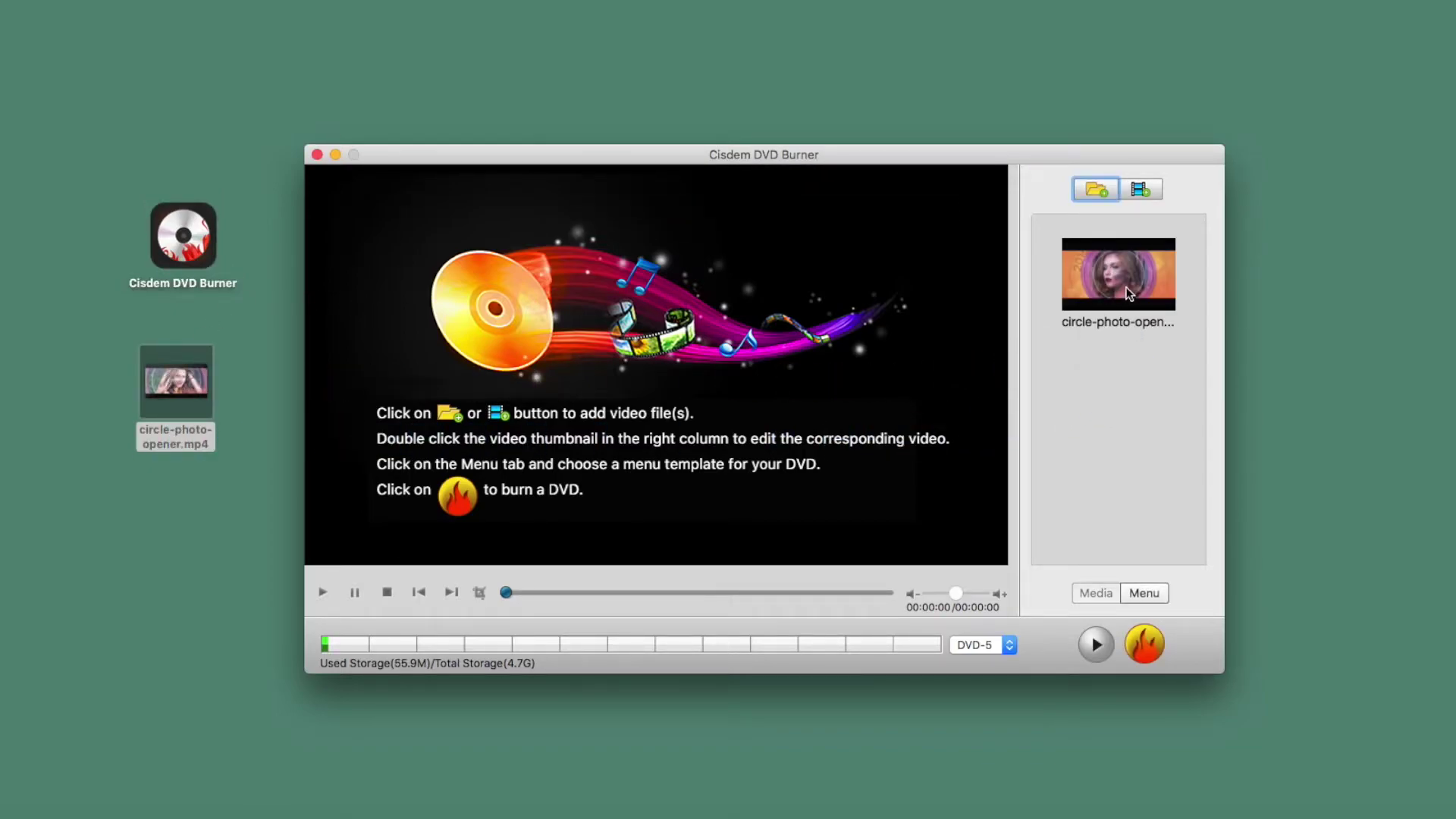
Open the video's editing options and enable cropping at a 16:9 aspect ratio.
{"action": "double_click", "coordinate": [1128, 293]}
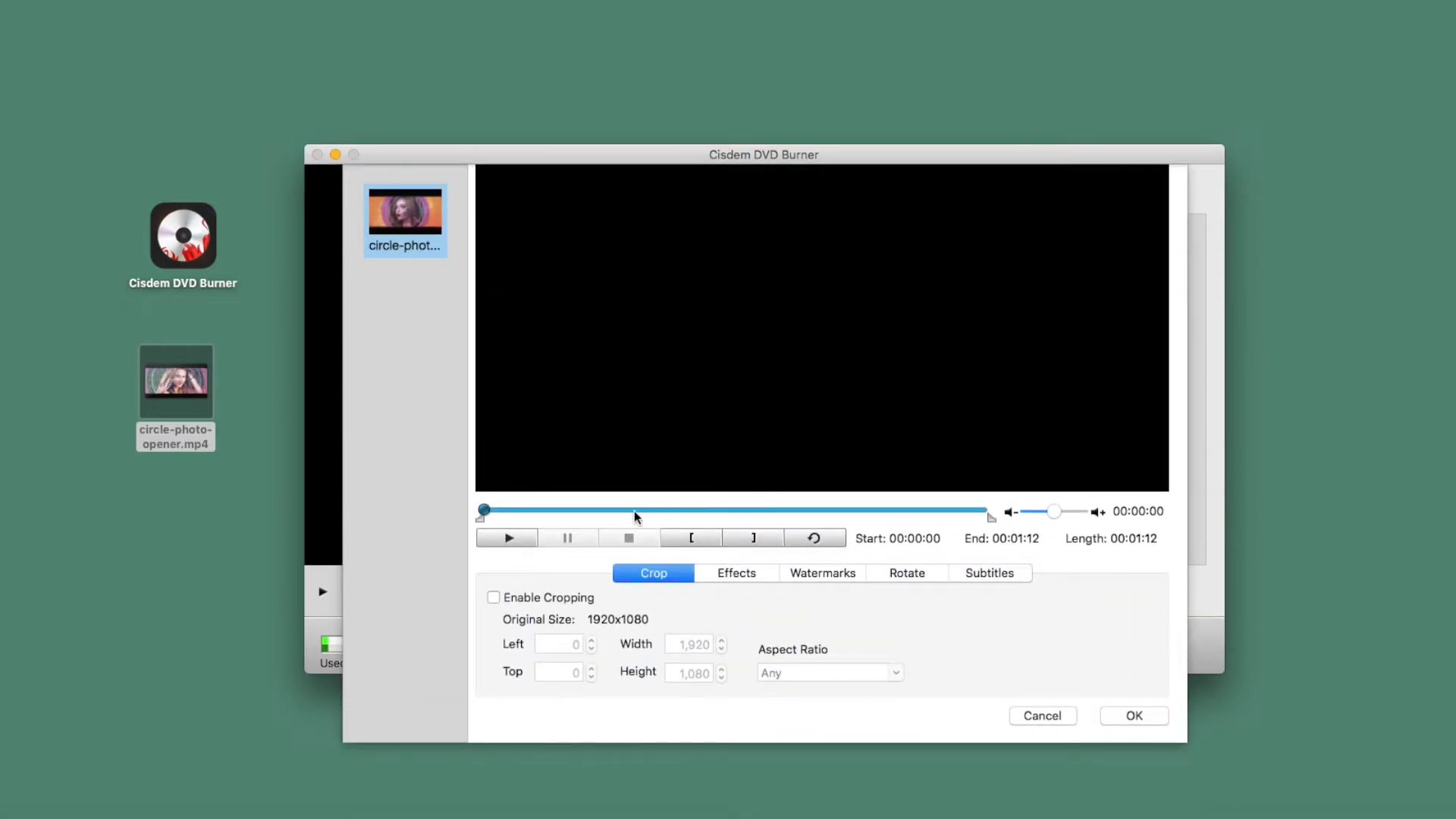
{"action": "left_click", "coordinate": [516, 538]}
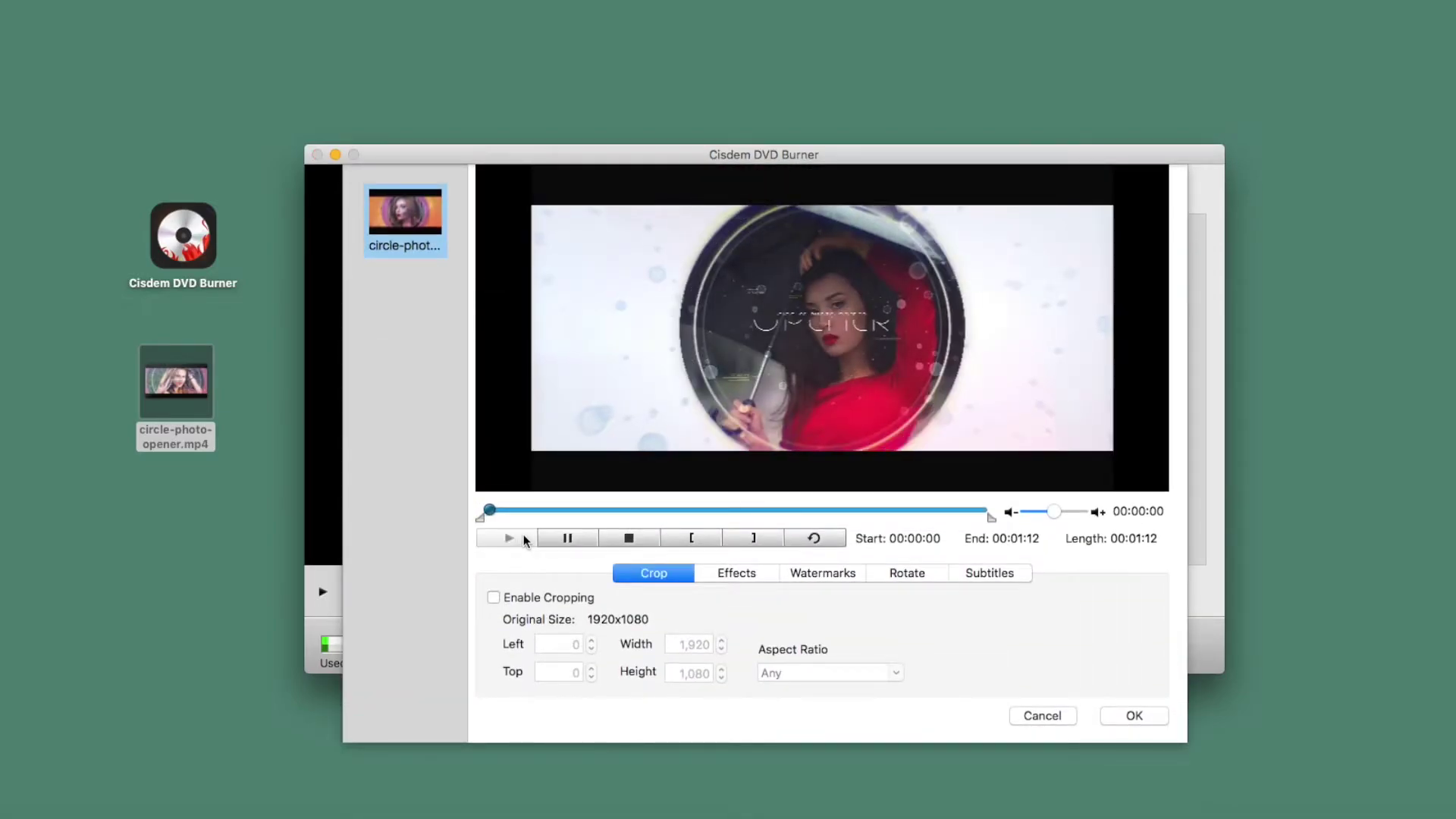
{"action": "left_click", "coordinate": [493, 597]}
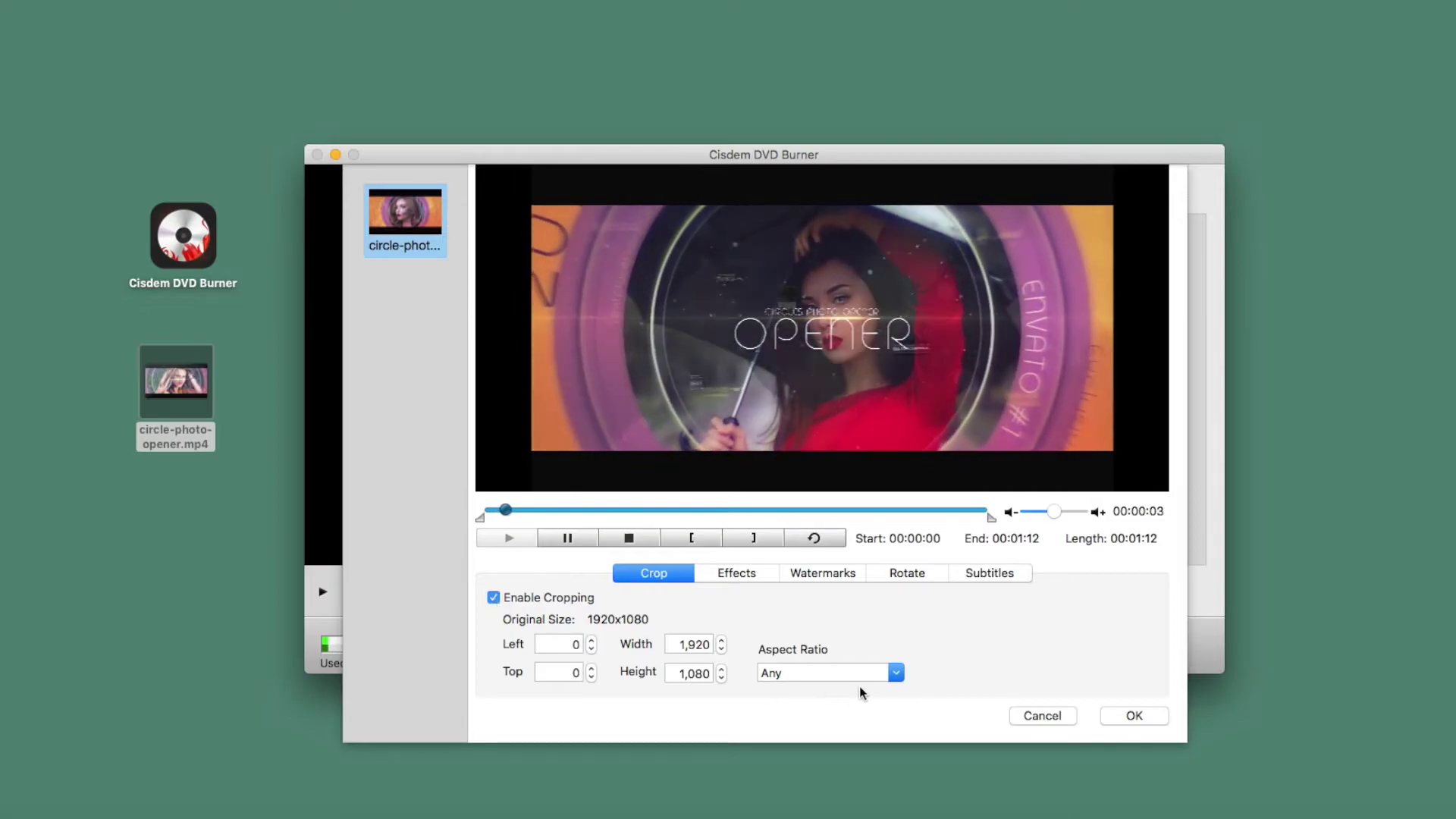
{"action": "left_click", "coordinate": [896, 673]}
{"action": "left_click", "coordinate": [827, 729]}
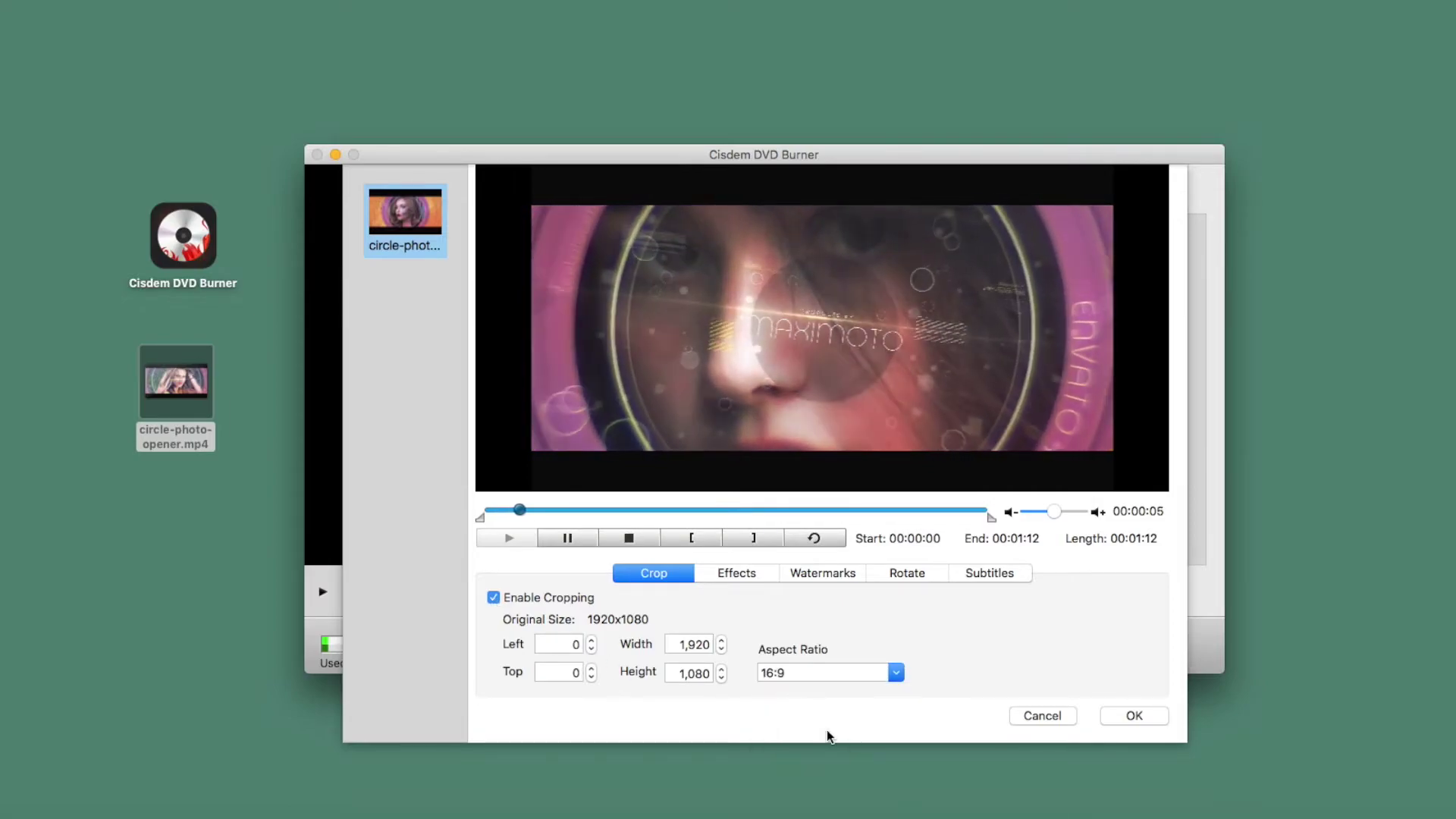
Enable effects, raise brightness slightly, lower contrast a touch, and try Colortone before reverting to None.
{"action": "left_click", "coordinate": [741, 574]}
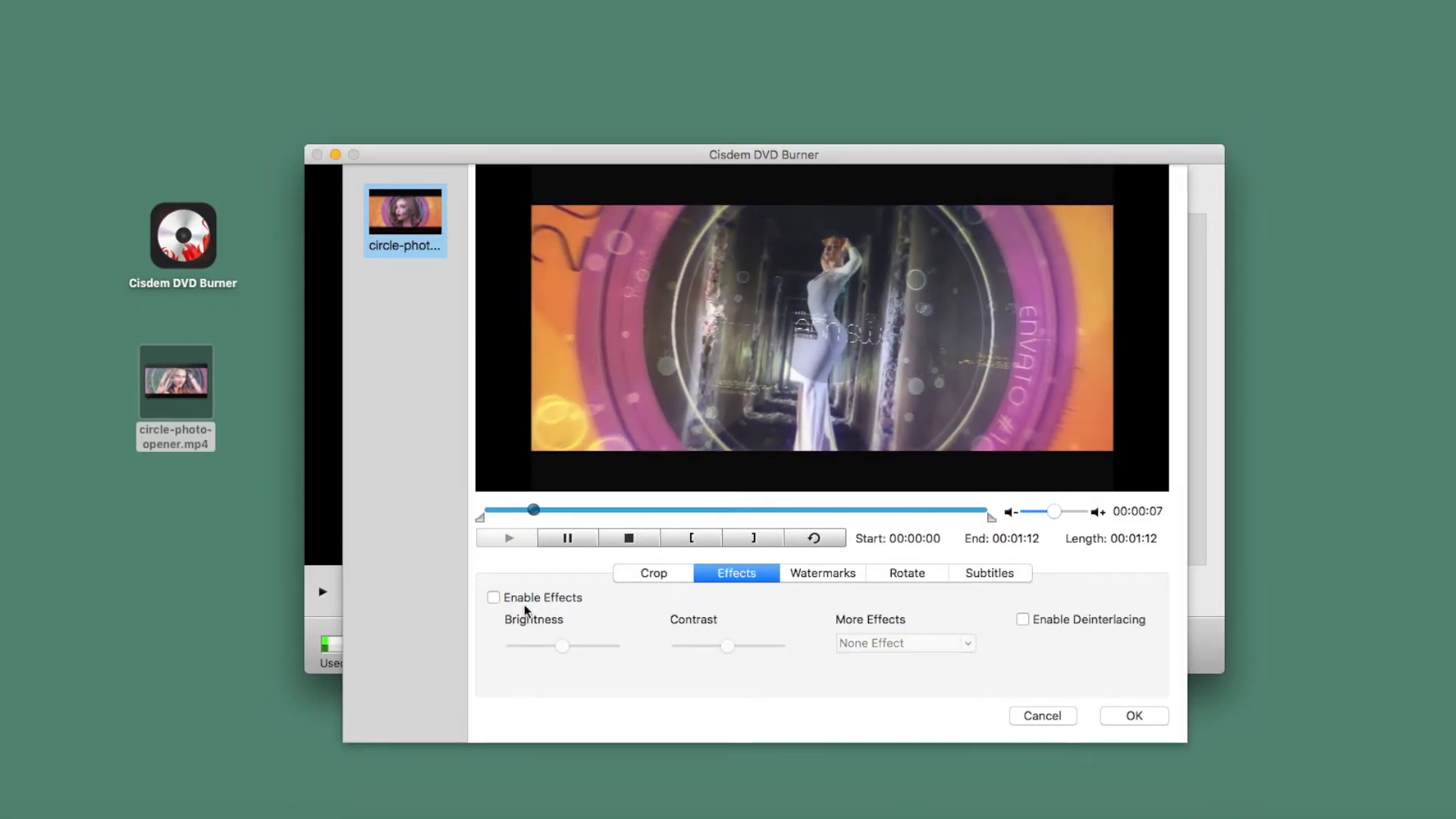
{"action": "left_click", "coordinate": [493, 598]}
{"action": "left_click_drag", "start_coordinate": [562, 646], "coordinate": [579, 644]}
{"action": "left_click_drag", "start_coordinate": [728, 646], "coordinate": [722, 646]}
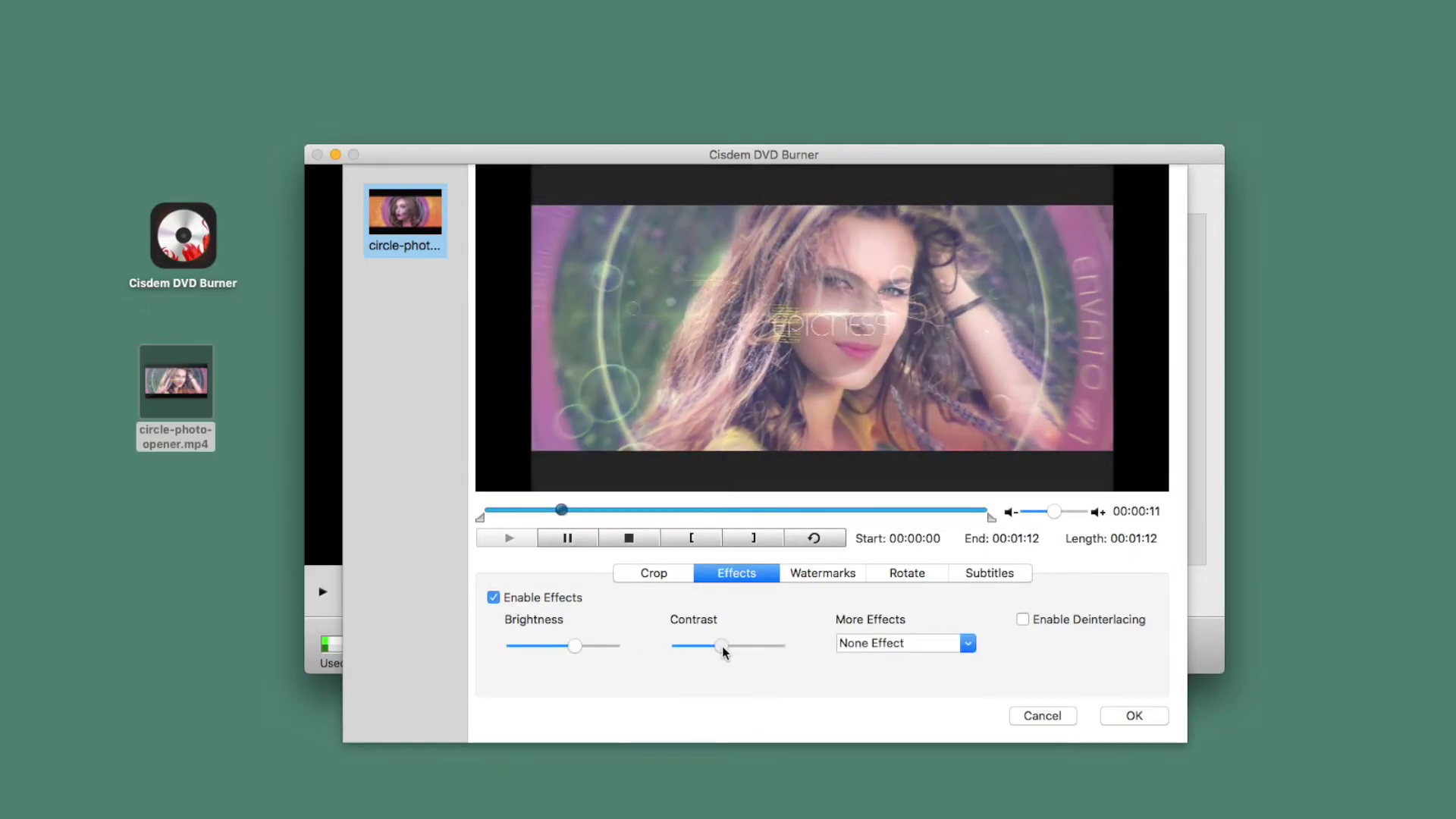
{"action": "left_click", "coordinate": [969, 645]}
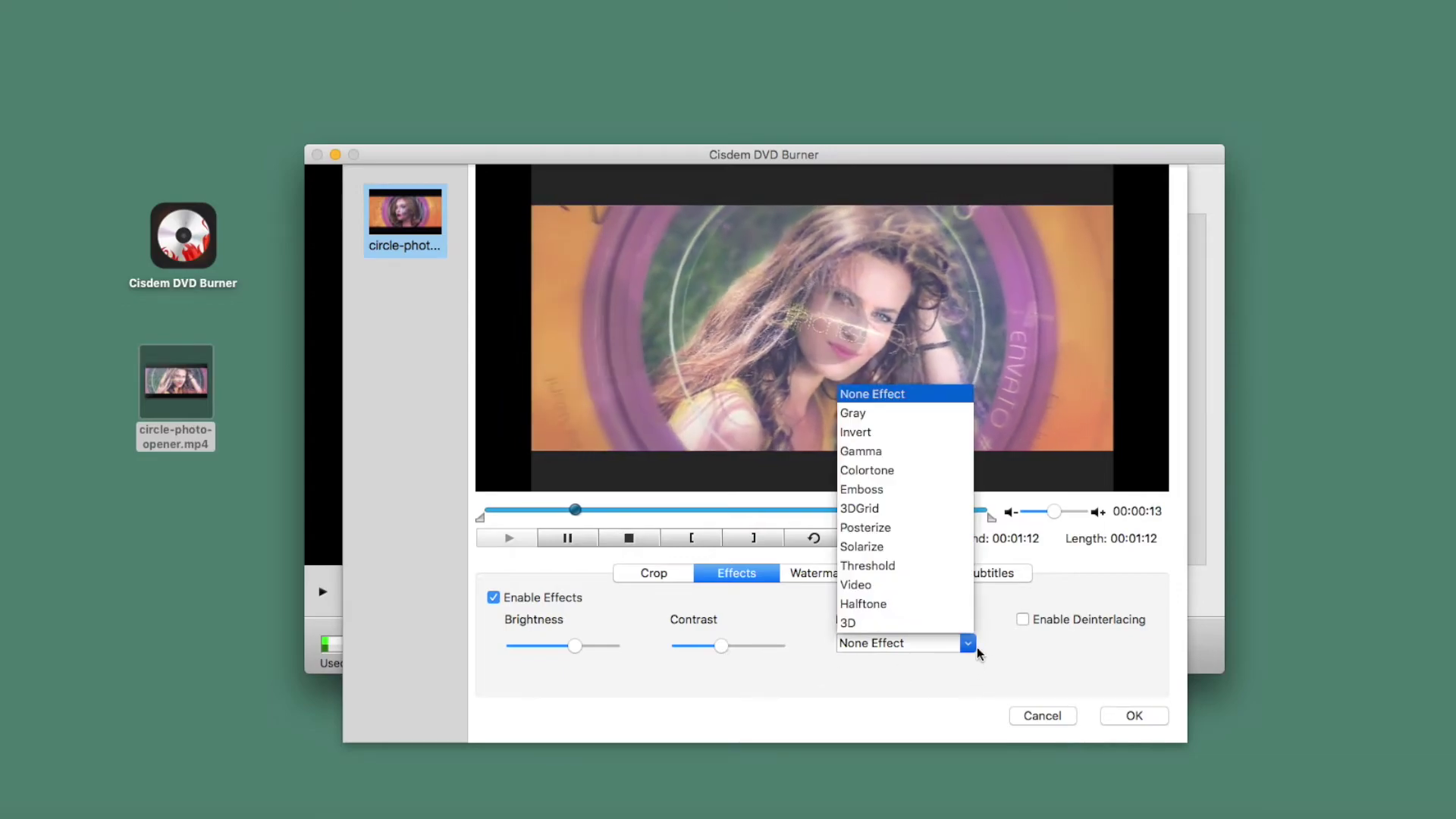
{"action": "left_click", "coordinate": [885, 471]}
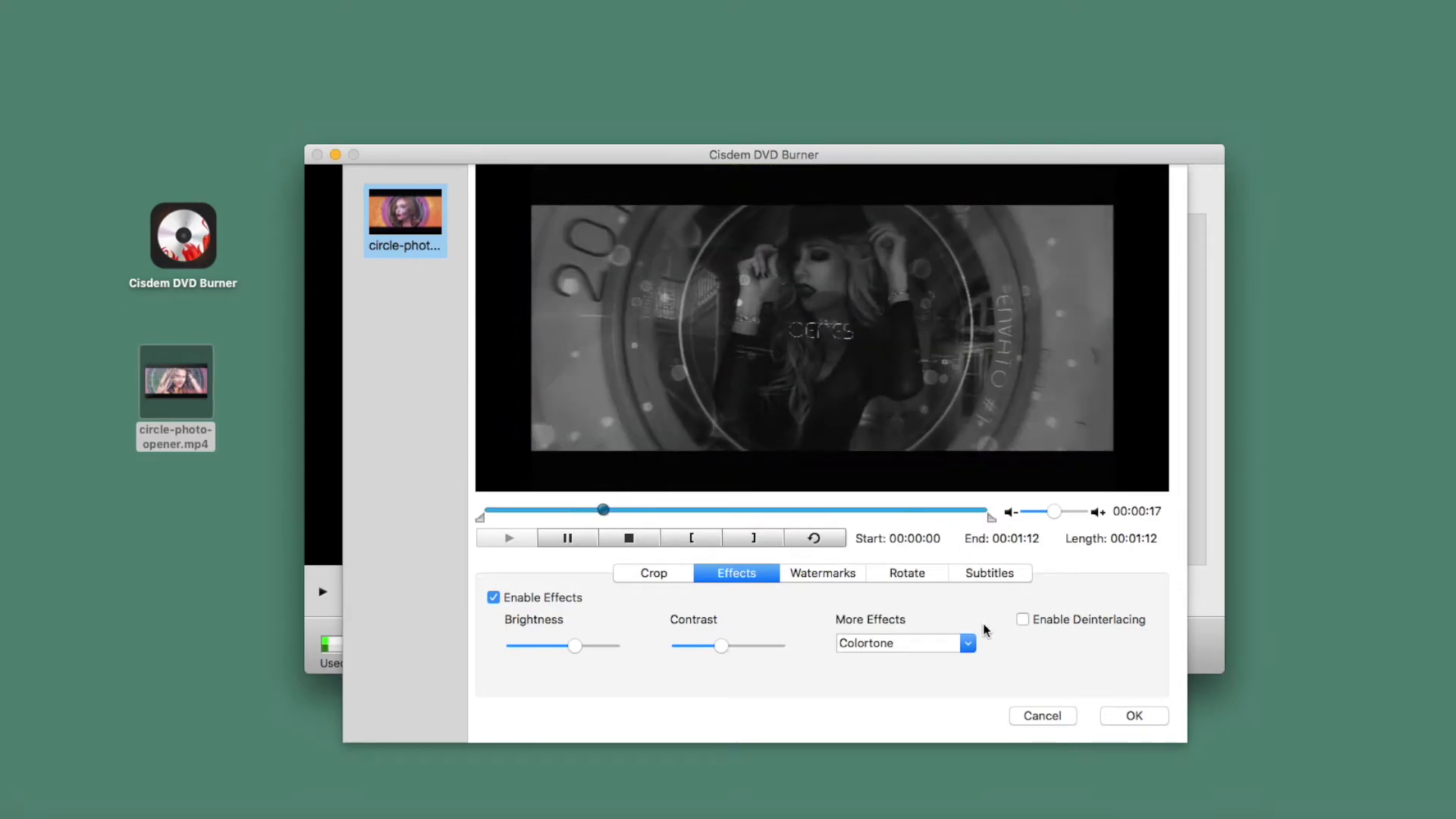
{"action": "left_click", "coordinate": [974, 645]}
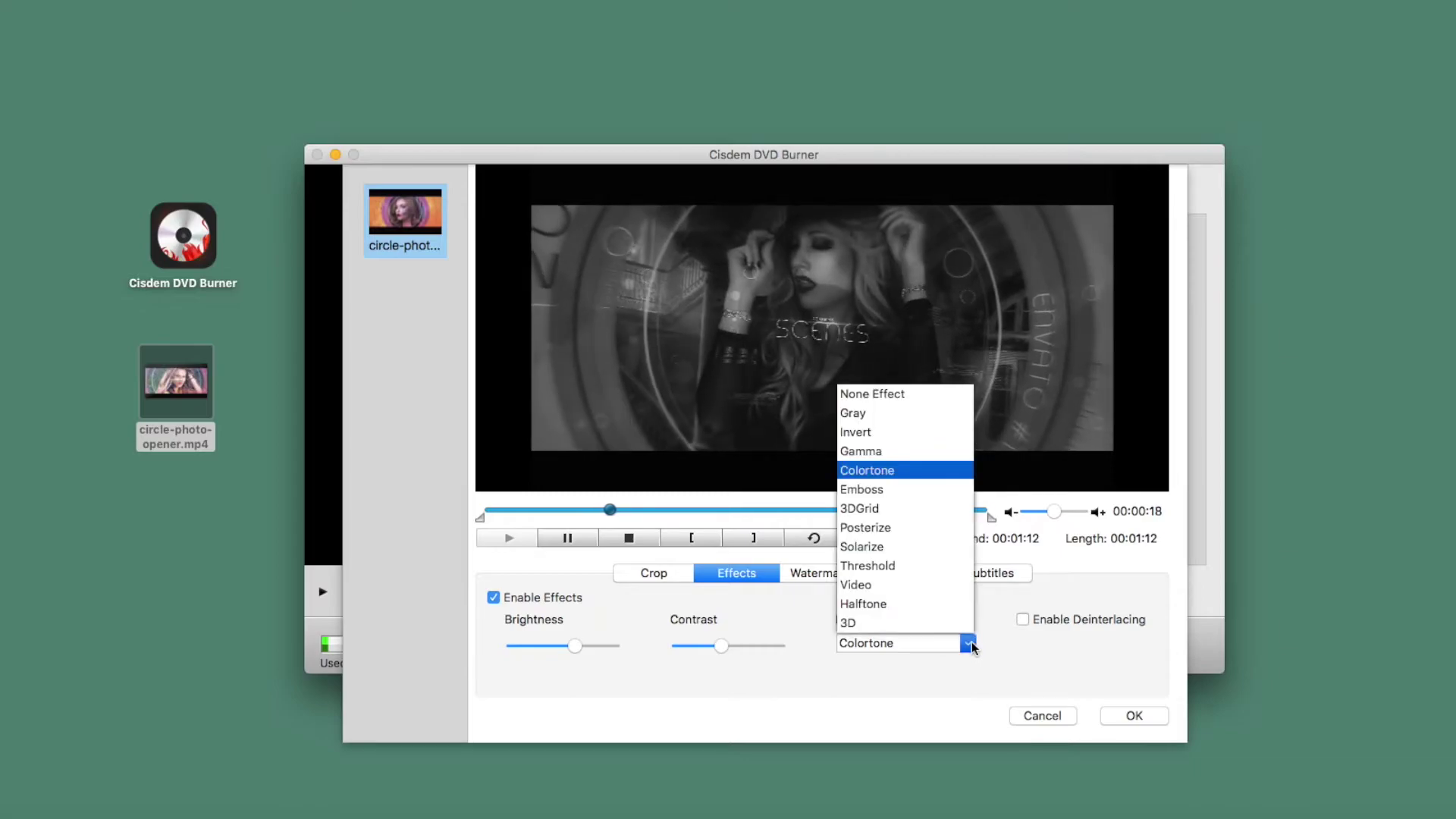
{"action": "left_click", "coordinate": [903, 396]}
{"action": "left_click", "coordinate": [825, 571]}
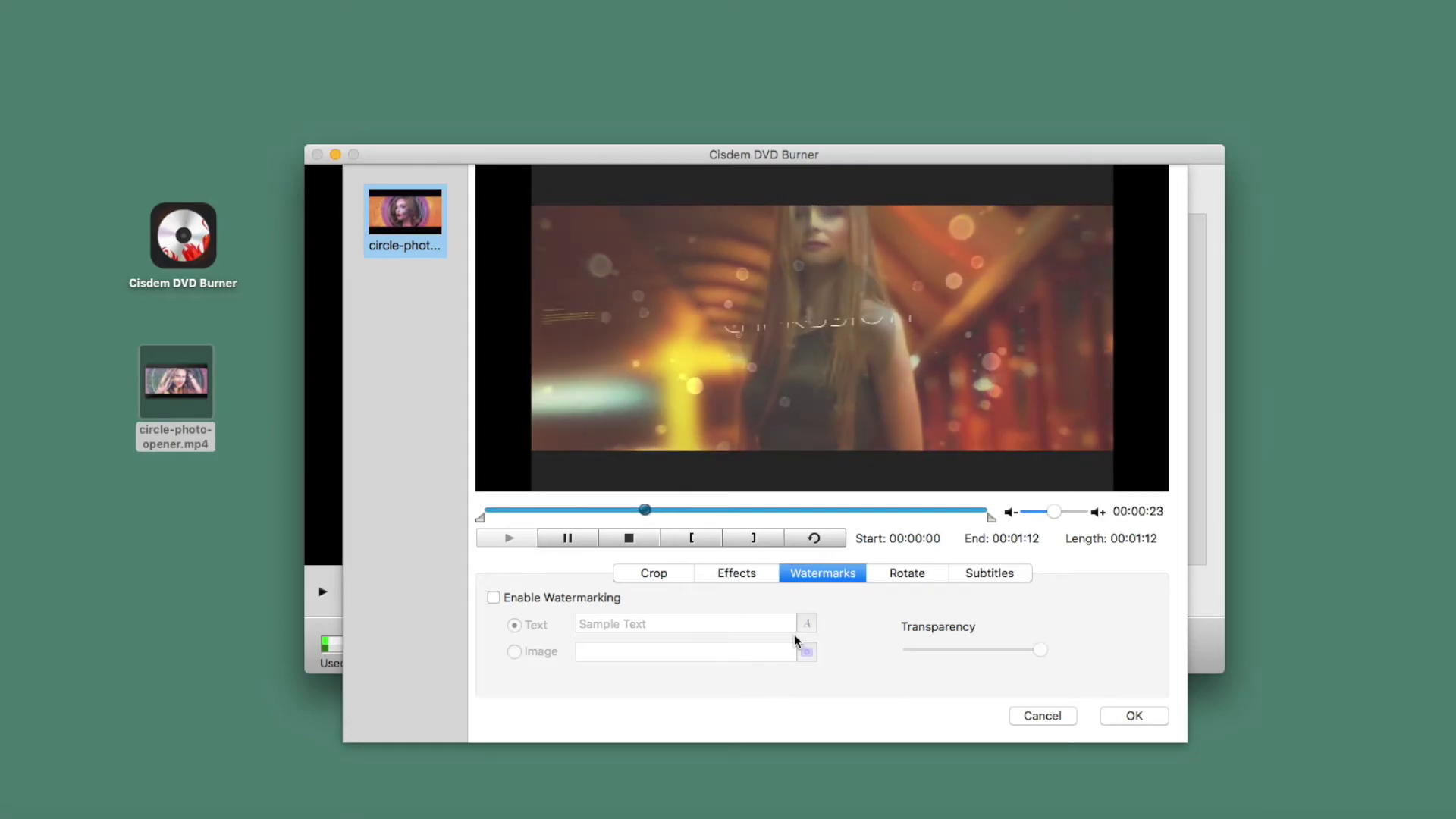
Enable rotation and rotate left four quarter-turns back to upright, then confirm the video edits.
{"action": "left_click", "coordinate": [904, 575]}
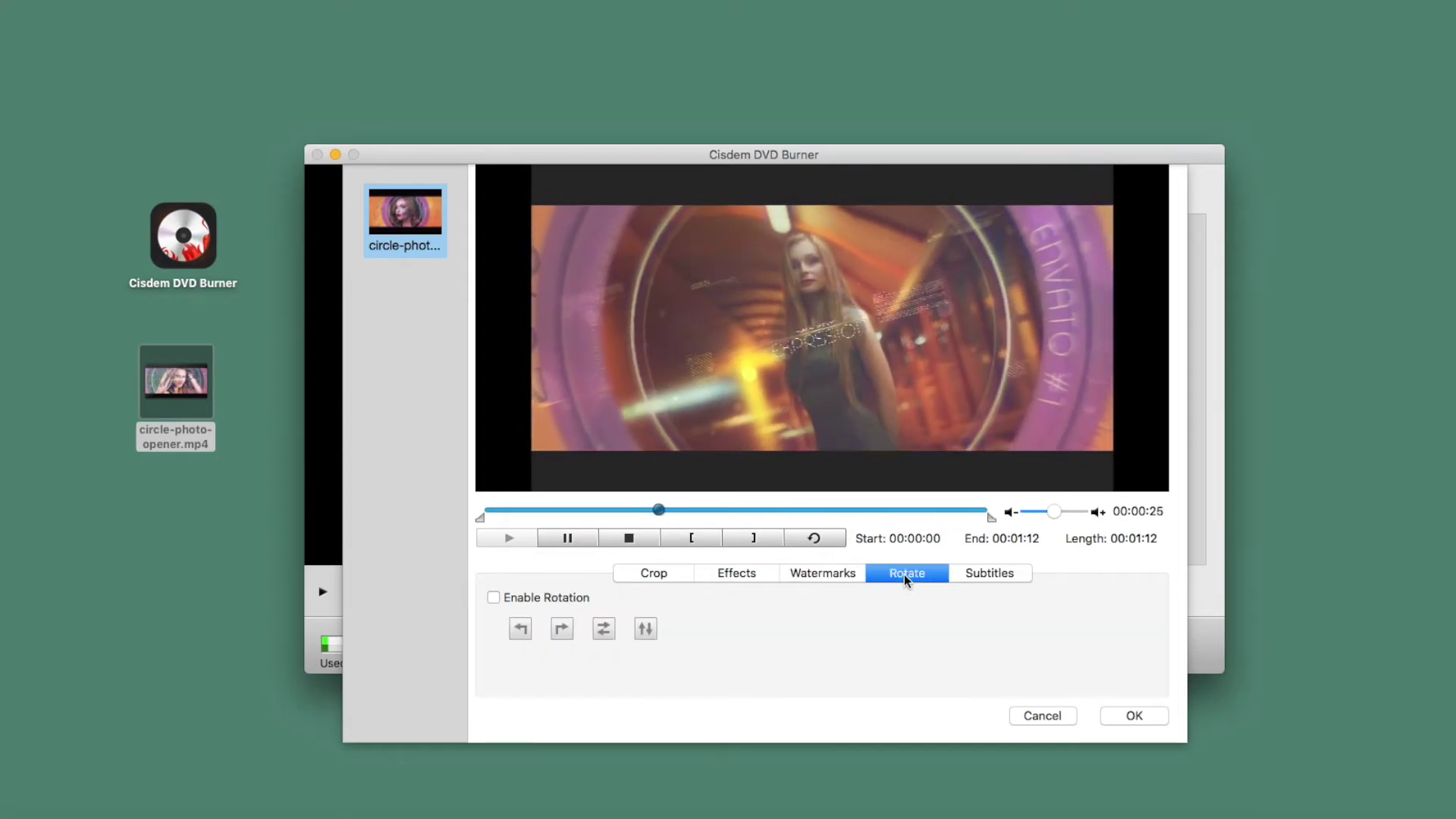
{"action": "left_click", "coordinate": [494, 598]}
{"action": "left_click", "coordinate": [520, 628]}
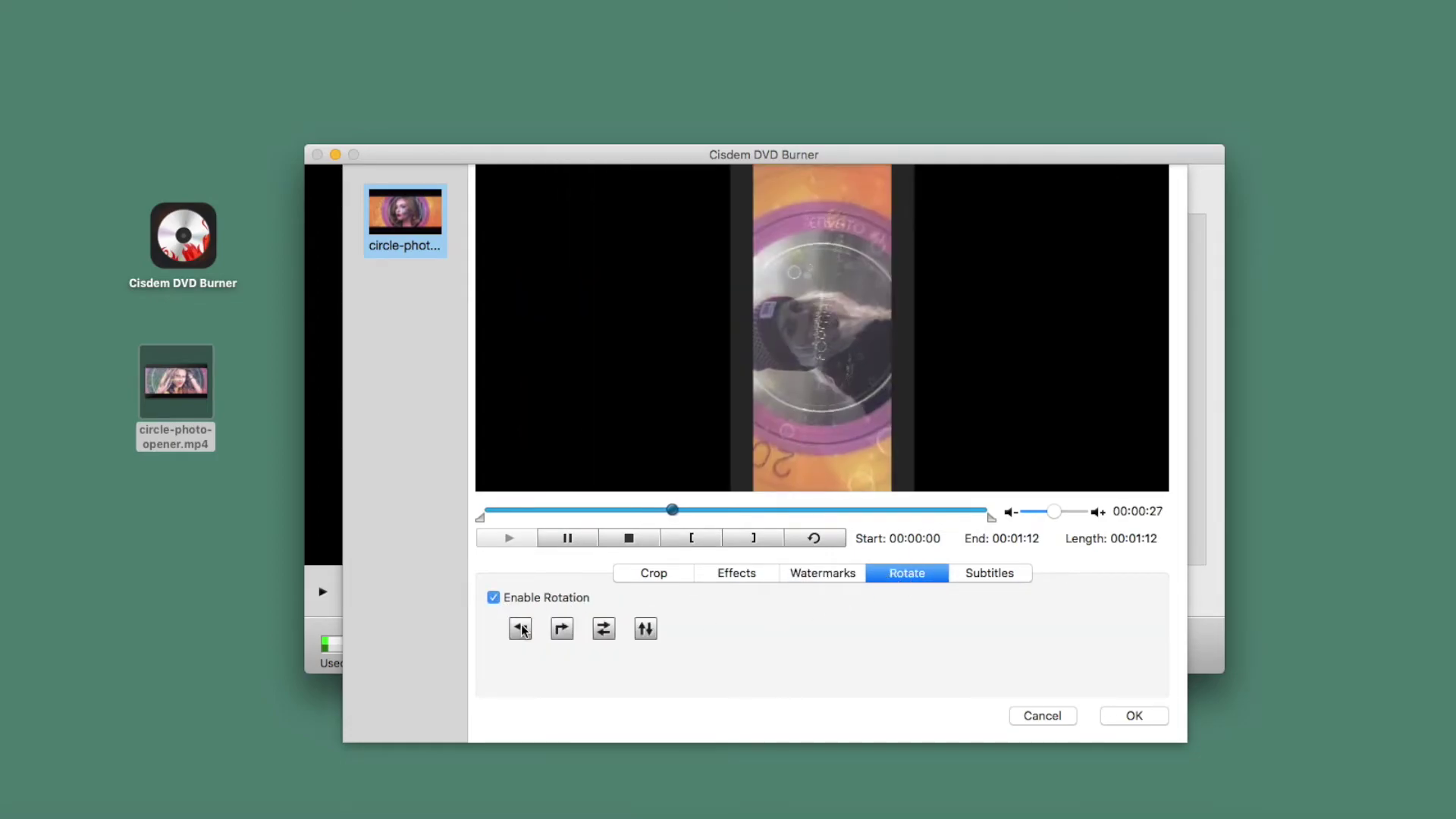
{"action": "left_click", "coordinate": [521, 630]}
{"action": "left_click", "coordinate": [520, 629]}
{"action": "left_click", "coordinate": [520, 629]}
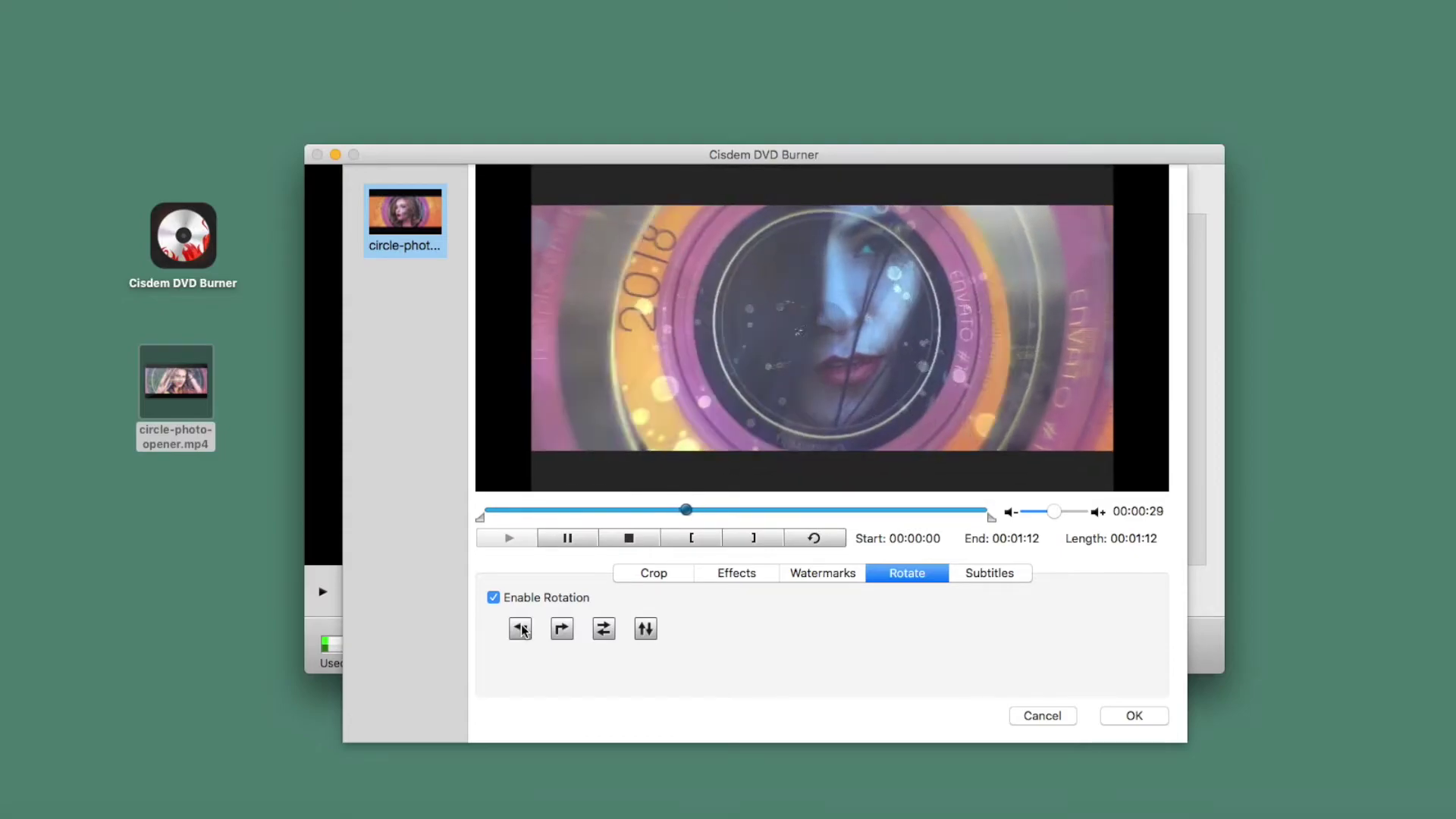
{"action": "left_click", "coordinate": [982, 580]}
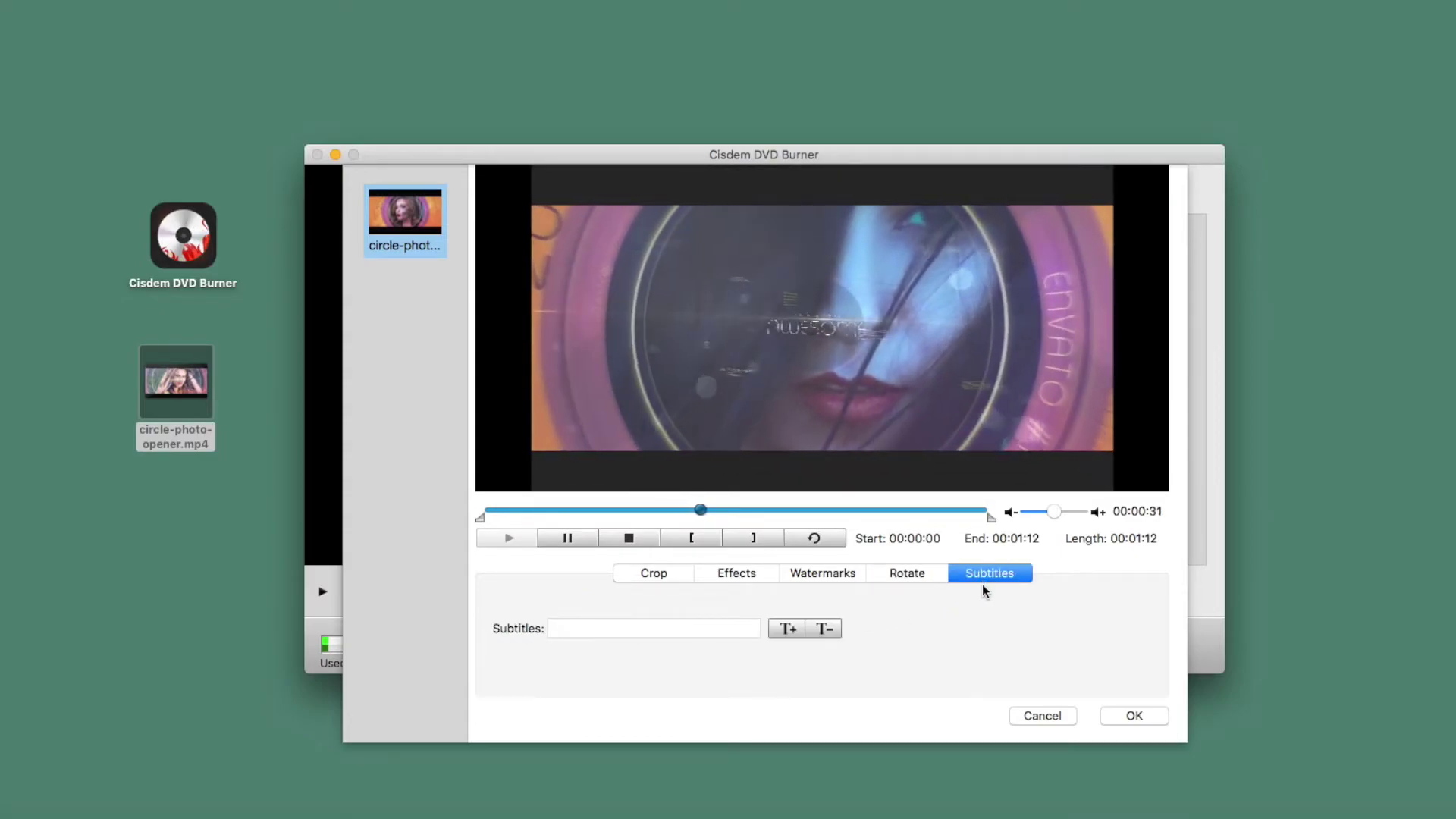
{"action": "left_click", "coordinate": [1122, 715]}
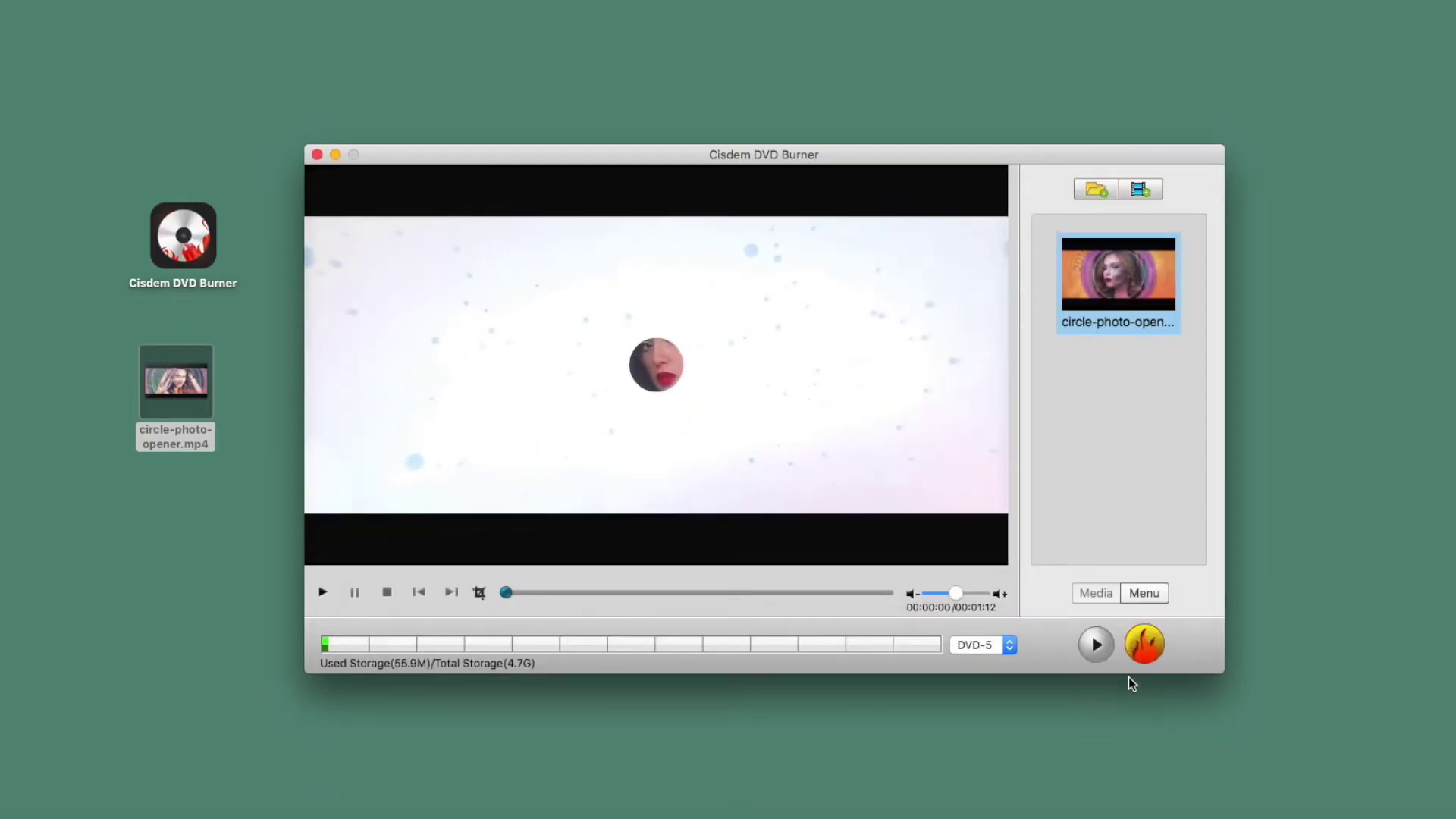
Browse the menu templates, previewing Classic 2, Classic 3, the wooden one and Christmas 1.
{"action": "left_click", "coordinate": [1145, 594]}
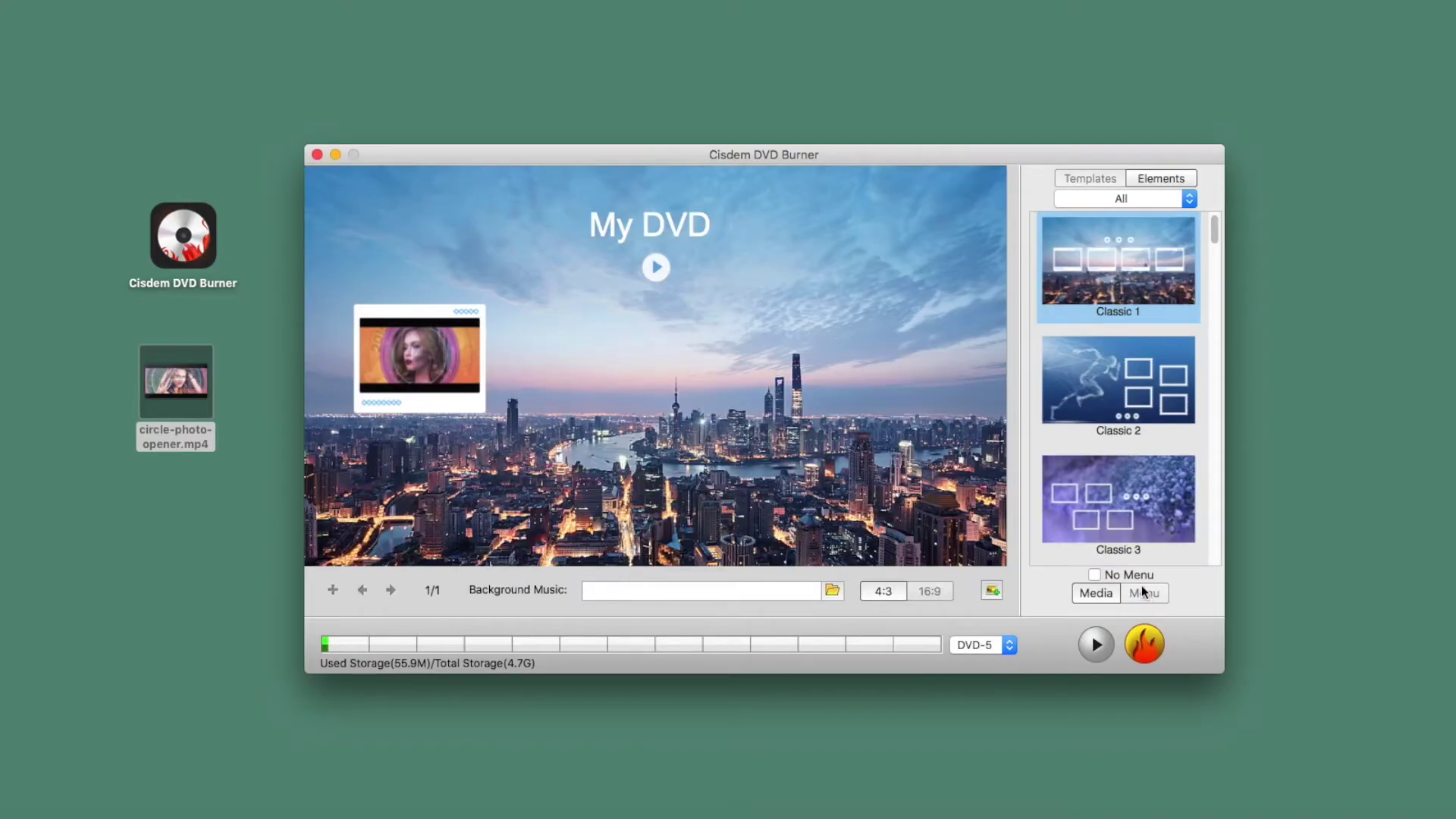
{"action": "left_click", "coordinate": [1100, 398]}
{"action": "scroll", "coordinate": [1140, 463], "scroll_direction": "down", "scroll_amount": 2}
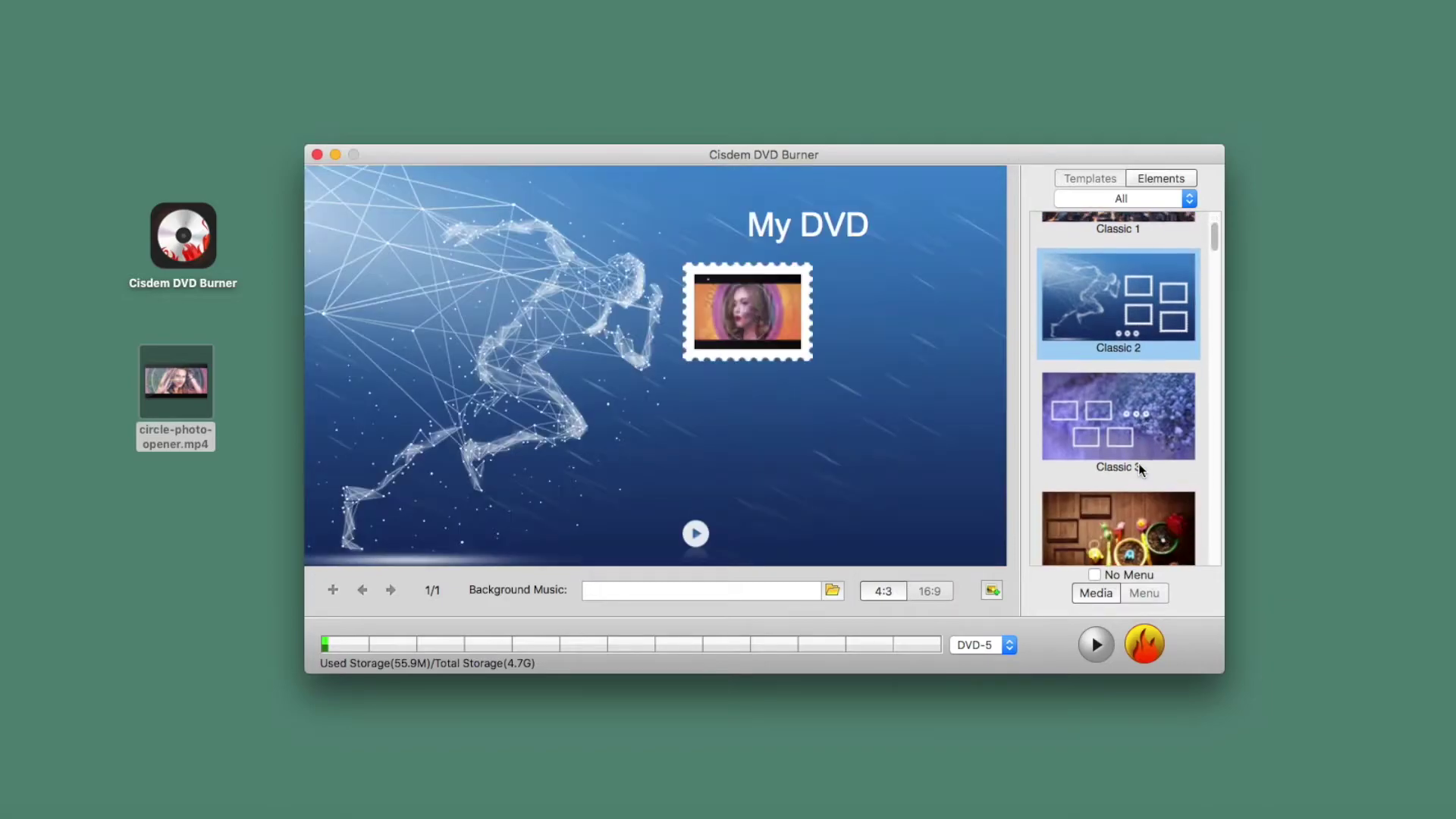
{"action": "left_click", "coordinate": [1129, 469]}
{"action": "scroll", "coordinate": [1128, 474], "scroll_direction": "down", "scroll_amount": 2}
{"action": "left_click", "coordinate": [1127, 478]}
{"action": "scroll", "coordinate": [1127, 483], "scroll_direction": "down", "scroll_amount": 6}
{"action": "left_click", "coordinate": [1130, 446]}
{"action": "scroll", "coordinate": [1124, 486], "scroll_direction": "down", "scroll_amount": 4}
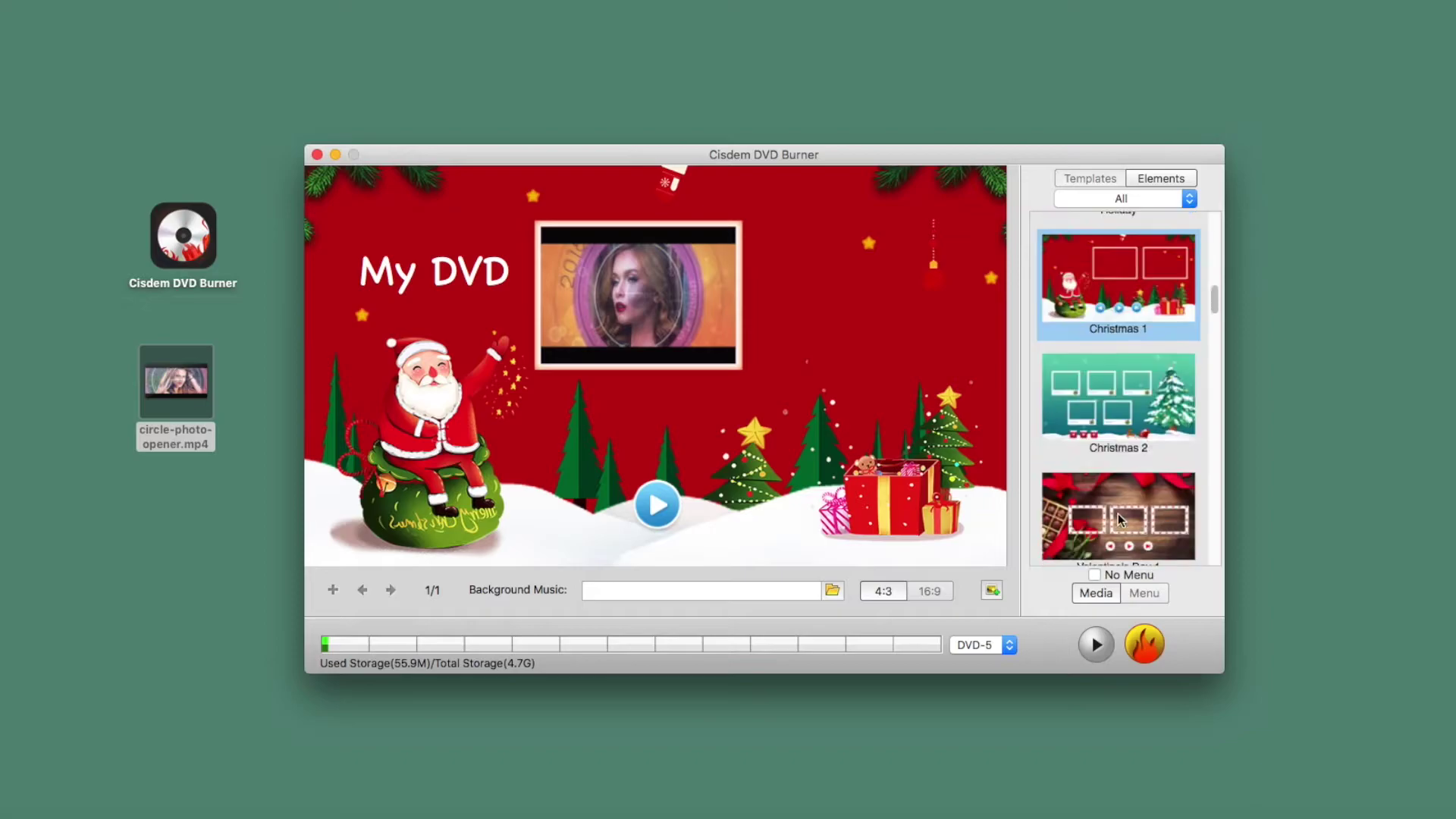
Try Valentine's Day 2 and 3, then apply the father-and-daughter sunset menu template.
{"action": "left_click", "coordinate": [1125, 528]}
{"action": "scroll", "coordinate": [1125, 528], "scroll_direction": "down", "scroll_amount": 3}
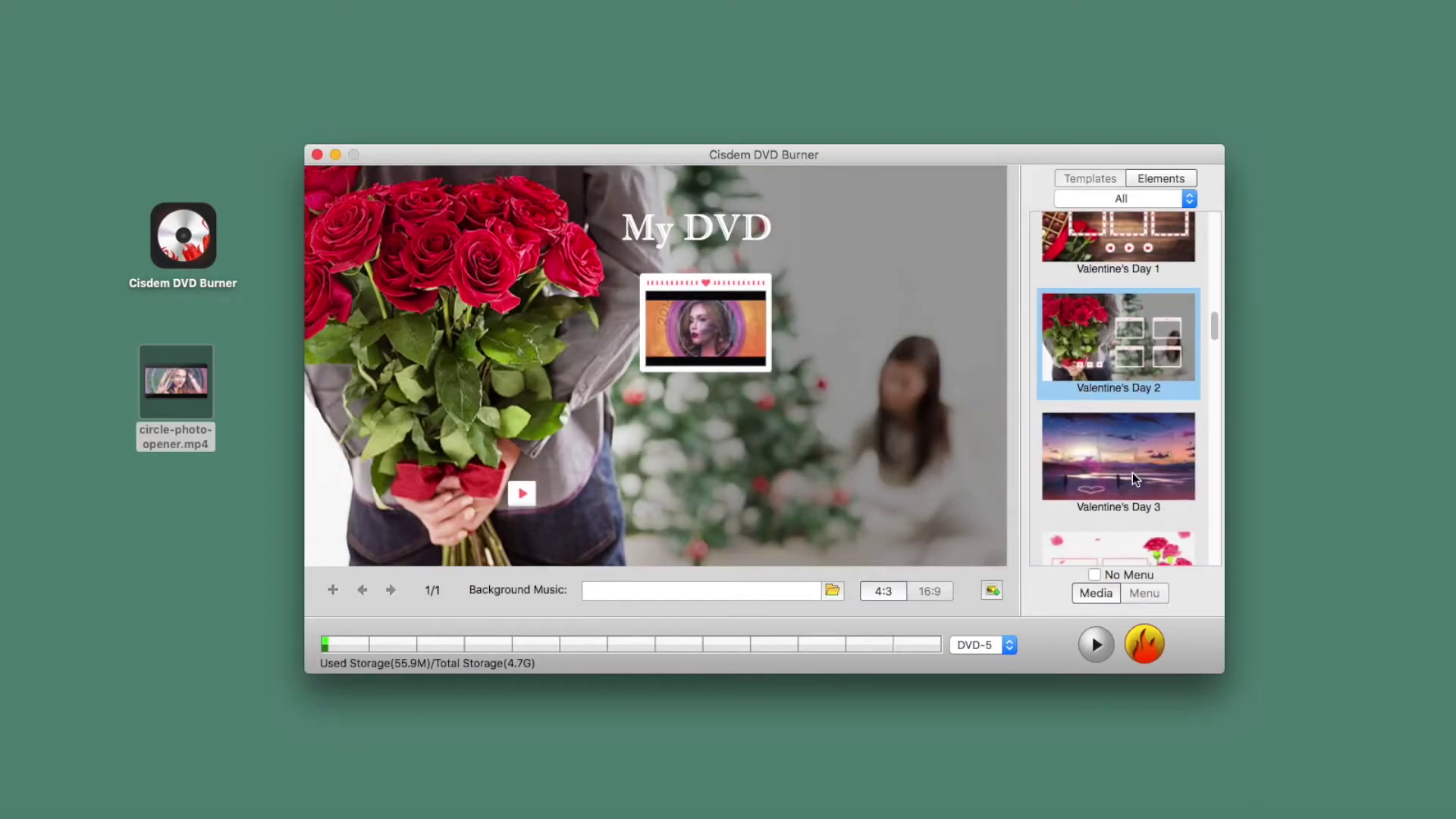
{"action": "left_click", "coordinate": [1133, 477]}
{"action": "scroll", "coordinate": [1138, 505], "scroll_direction": "down", "scroll_amount": 2}
{"action": "left_click", "coordinate": [1136, 516]}
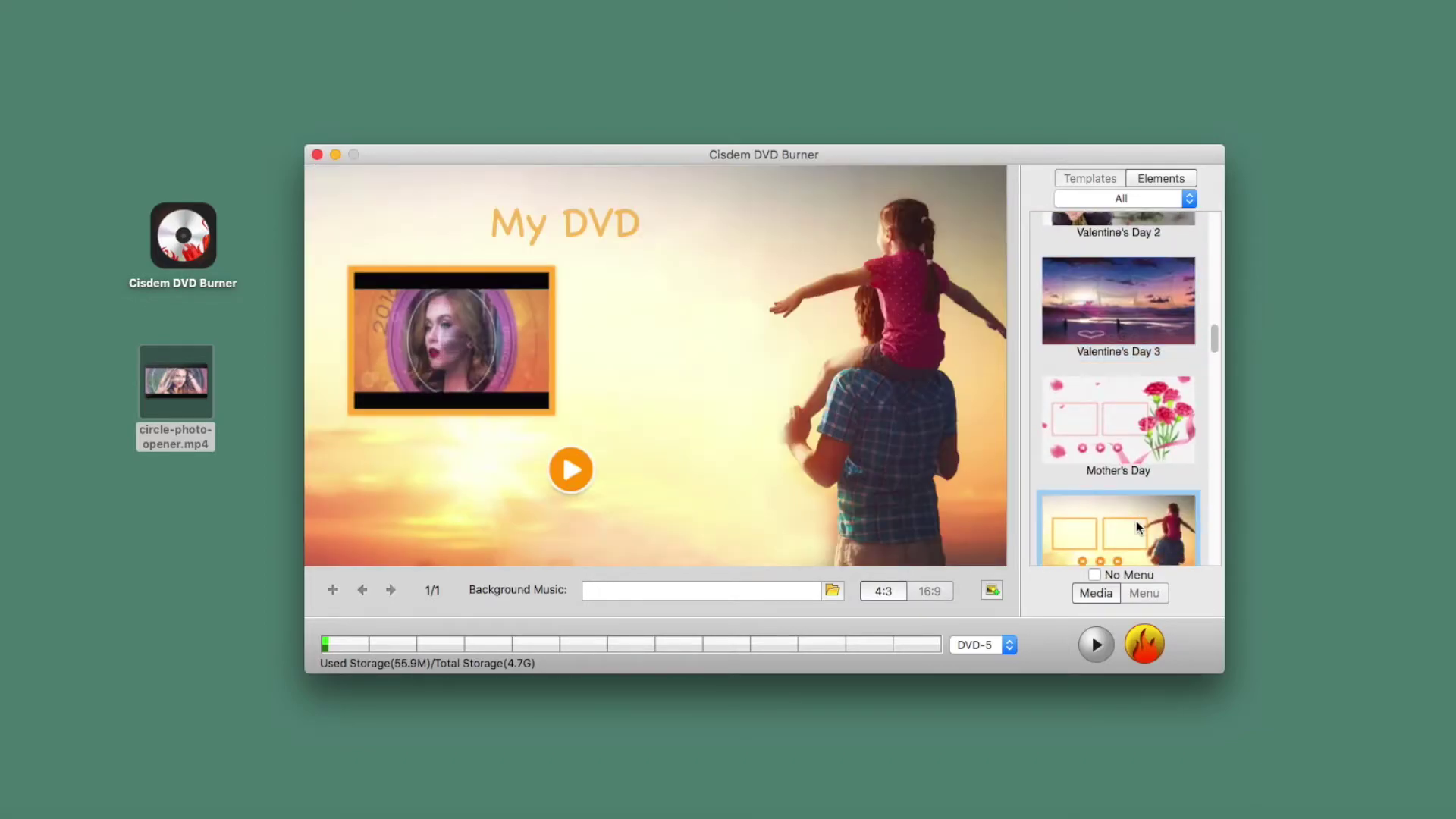
Set the menu background to the hermoso-sombrero straw hat photo from Pictures.
{"action": "left_click", "coordinate": [991, 591]}
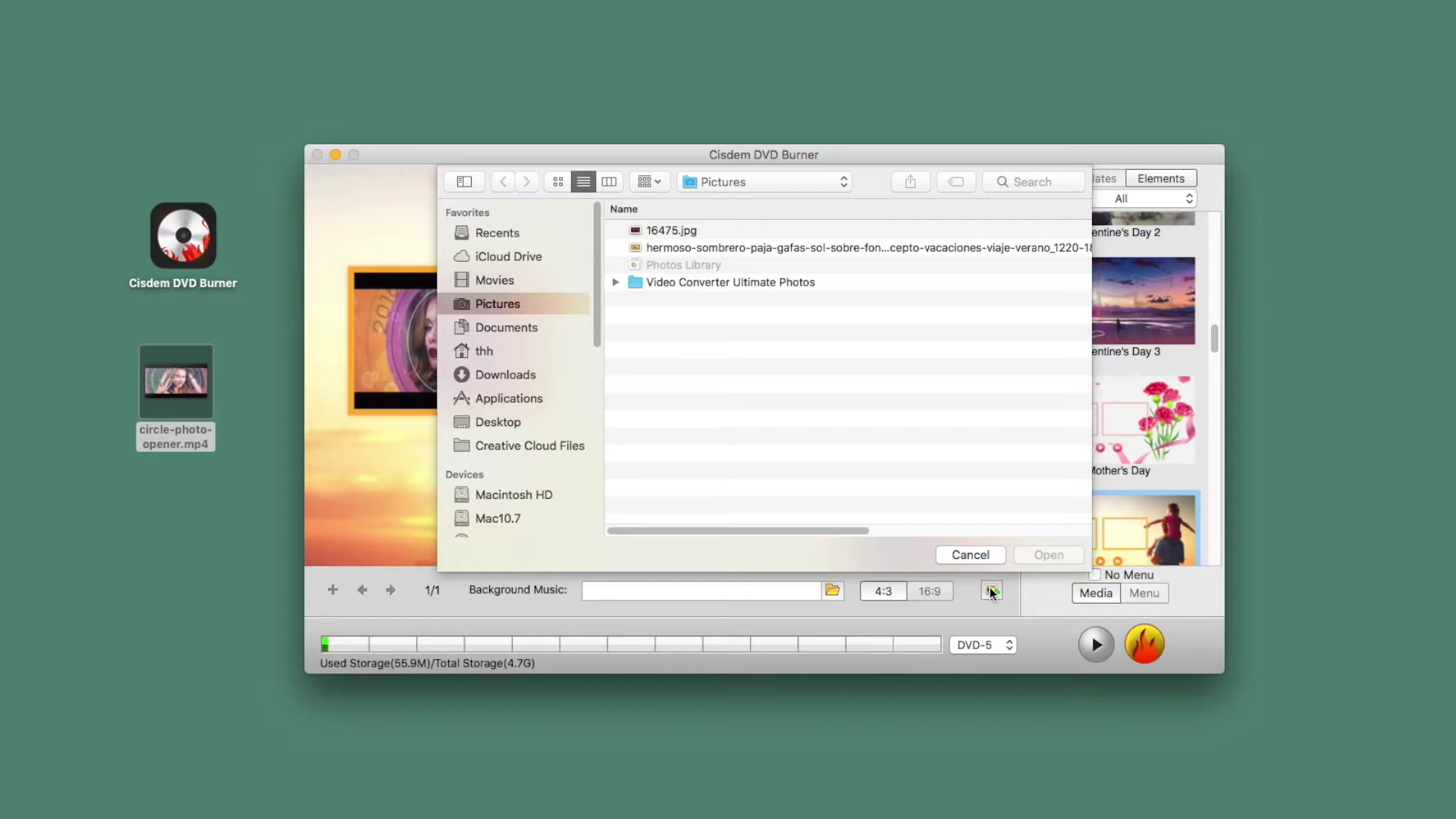
{"action": "left_click", "coordinate": [756, 249]}
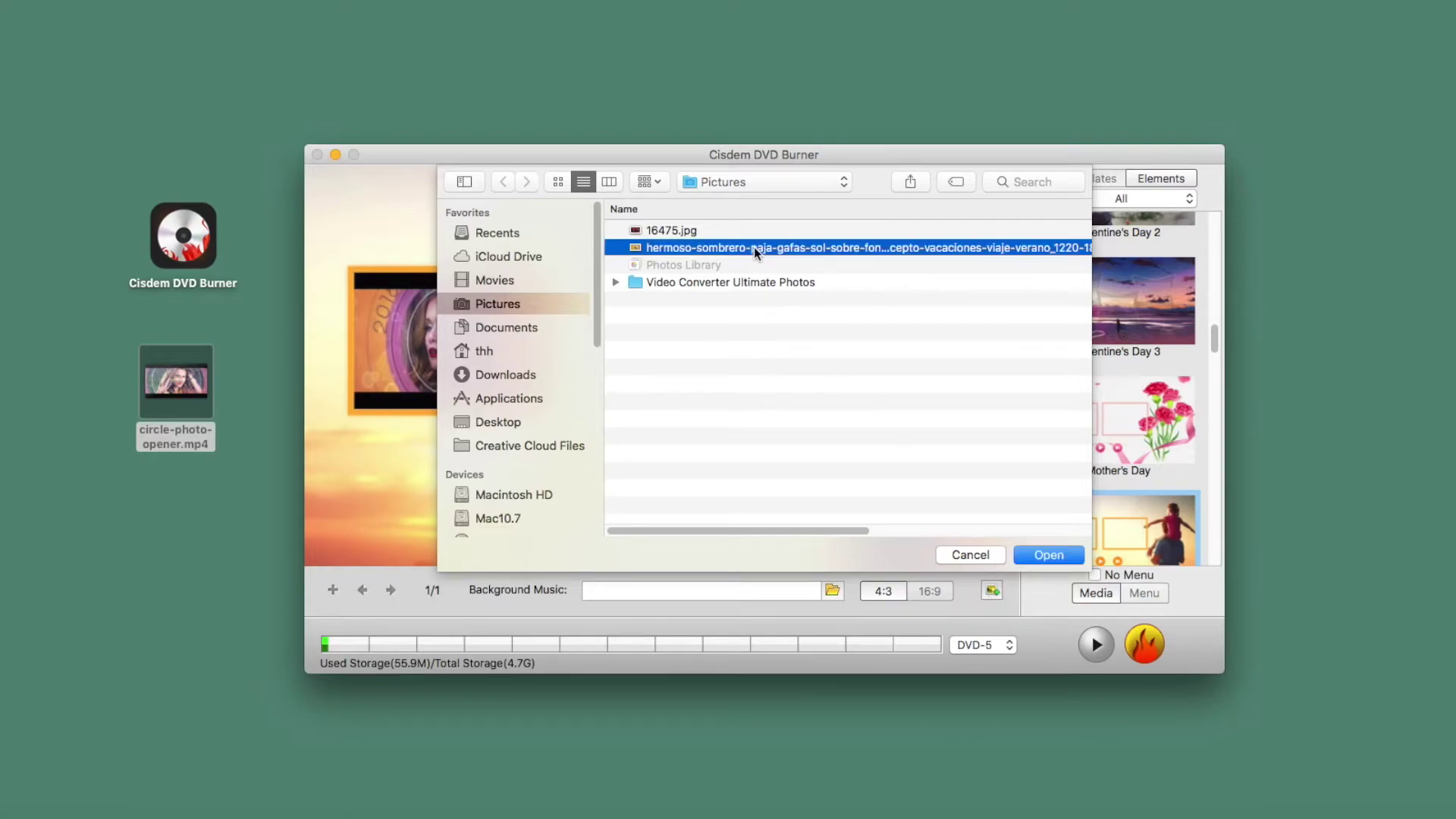
{"action": "double_click", "coordinate": [754, 248]}
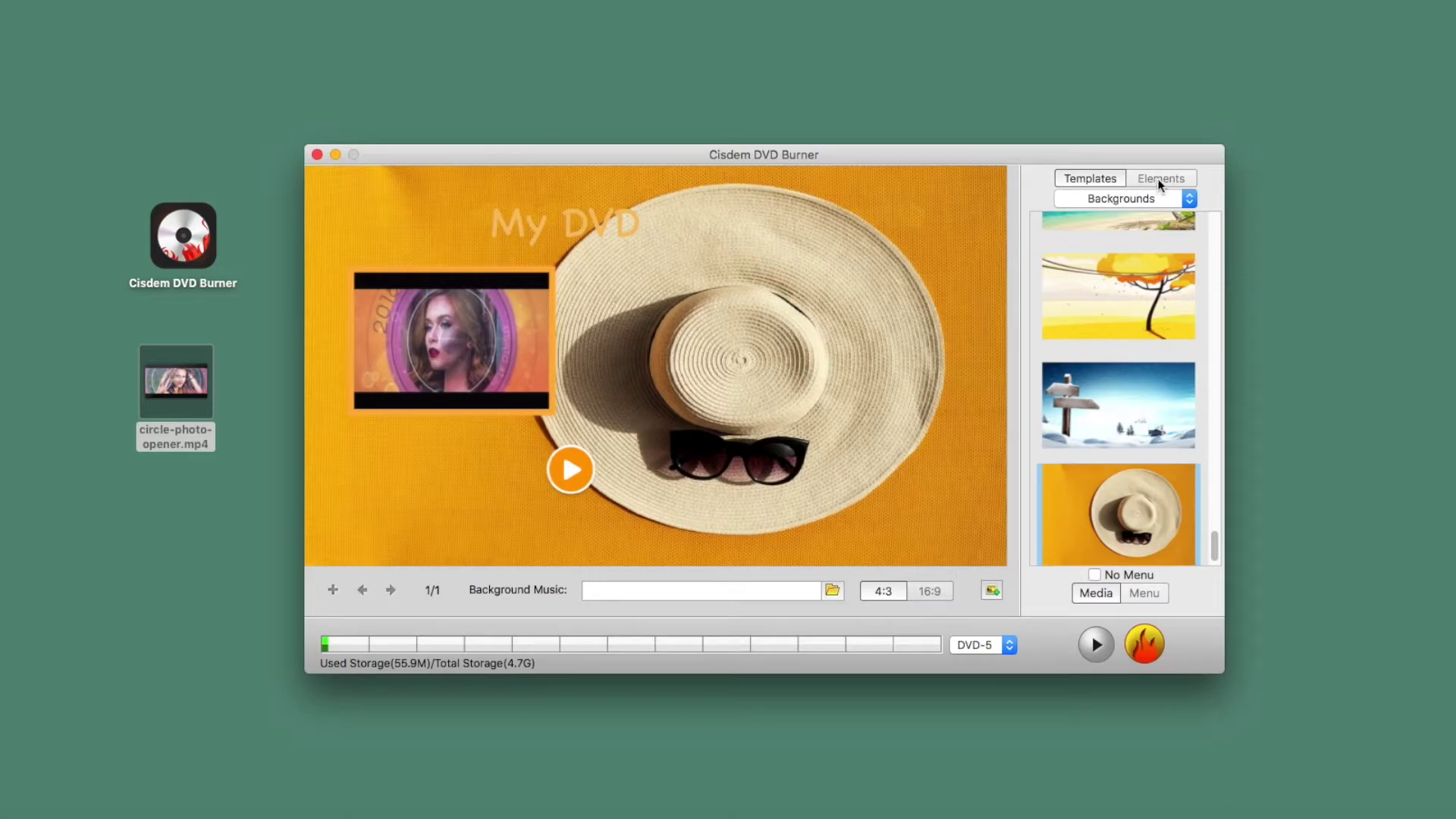
{"action": "left_click", "coordinate": [1177, 199]}
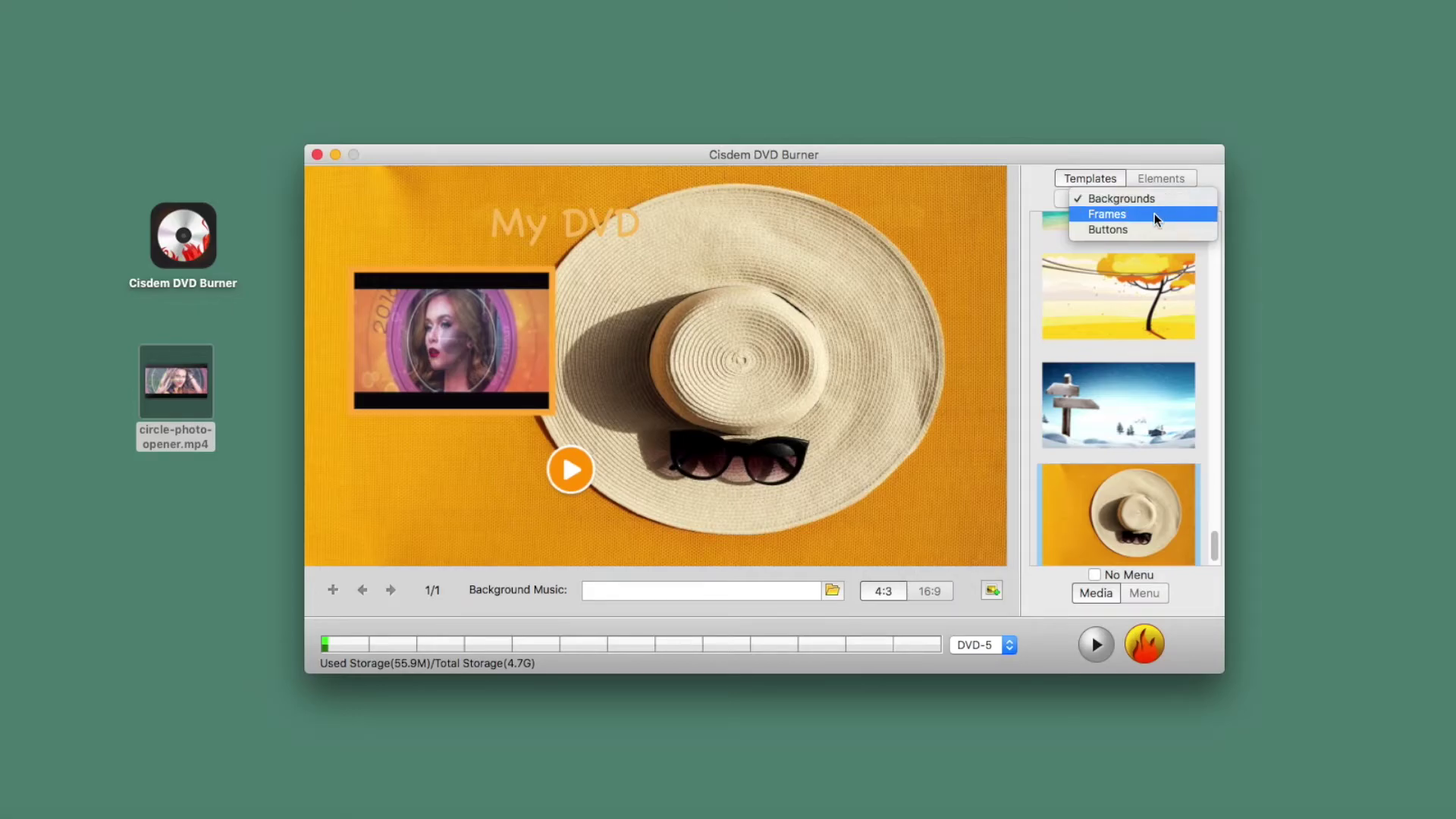
Show the frame templates and try the stamp-edged, pink and HAPPY DAY frames on the thumbnail.
{"action": "left_click", "coordinate": [1154, 214]}
{"action": "left_click", "coordinate": [1108, 454]}
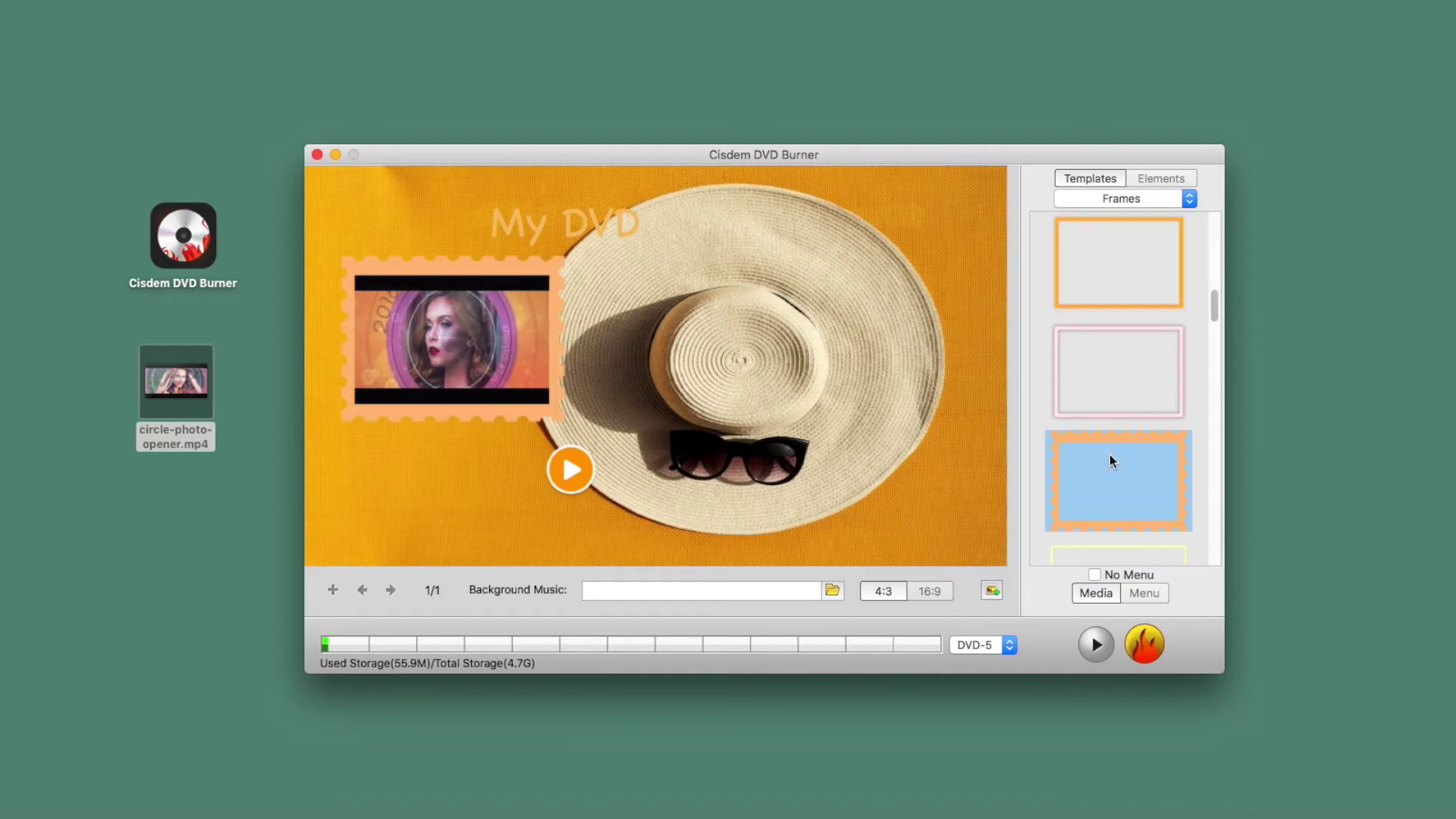
{"action": "scroll", "coordinate": [1109, 454], "scroll_direction": "down", "scroll_amount": 2}
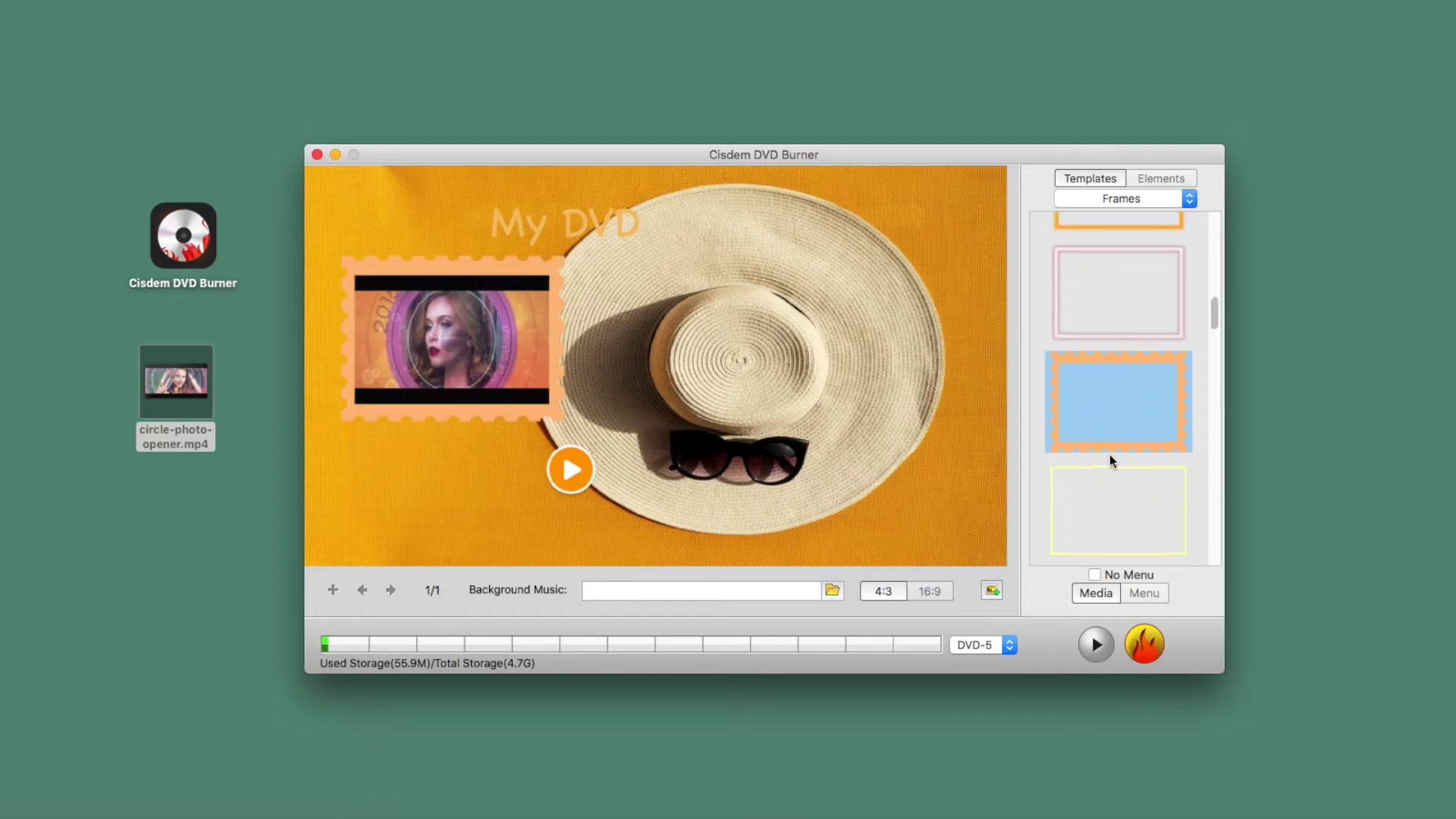
{"action": "left_click", "coordinate": [1101, 322]}
{"action": "scroll", "coordinate": [1140, 419], "scroll_direction": "down", "scroll_amount": 5}
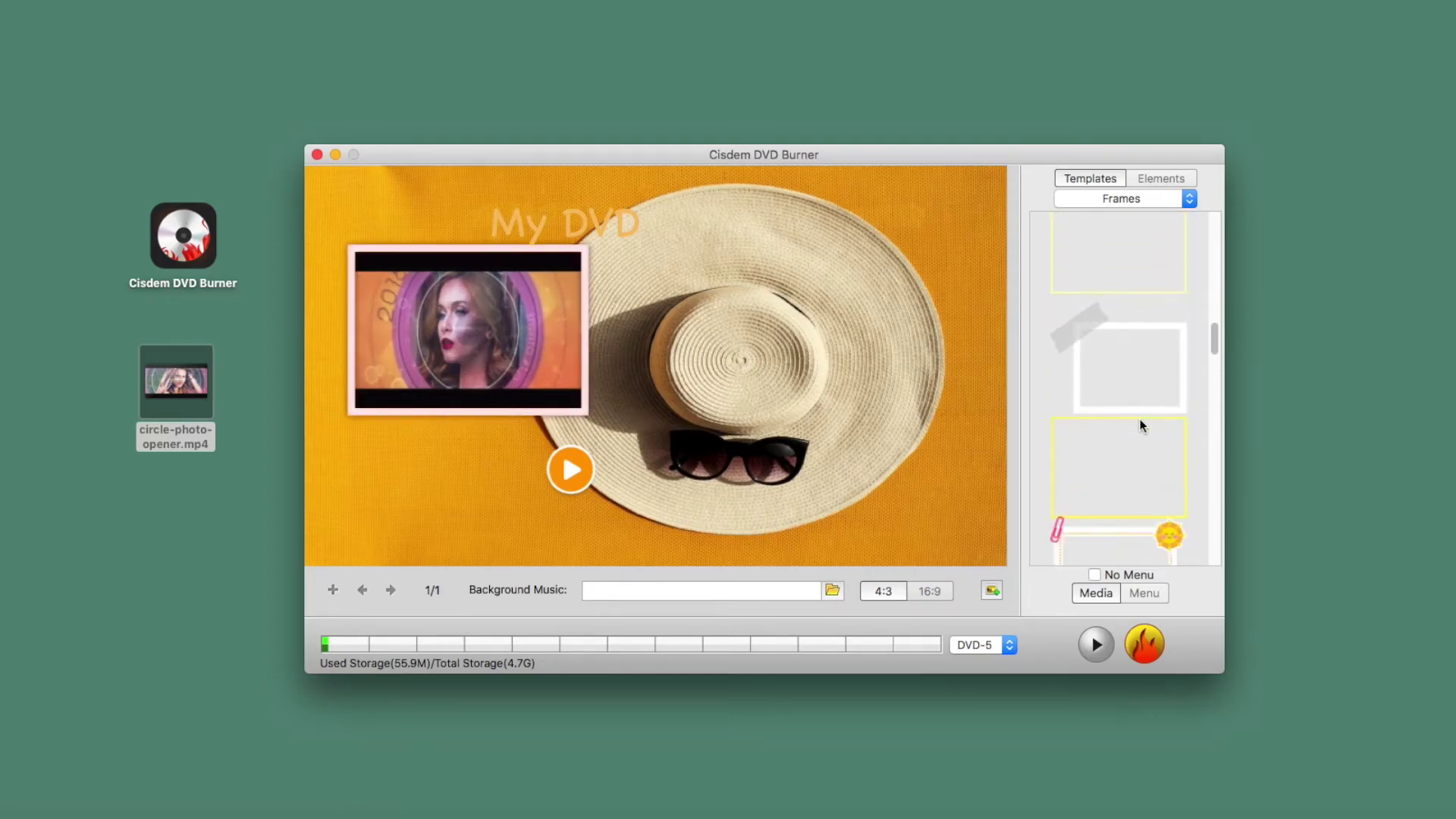
{"action": "left_click", "coordinate": [1140, 419]}
Try the plain light and yellow frames, then settle on the orange frame for the thumbnail.
{"action": "scroll", "coordinate": [1140, 419], "scroll_direction": "down", "scroll_amount": 4}
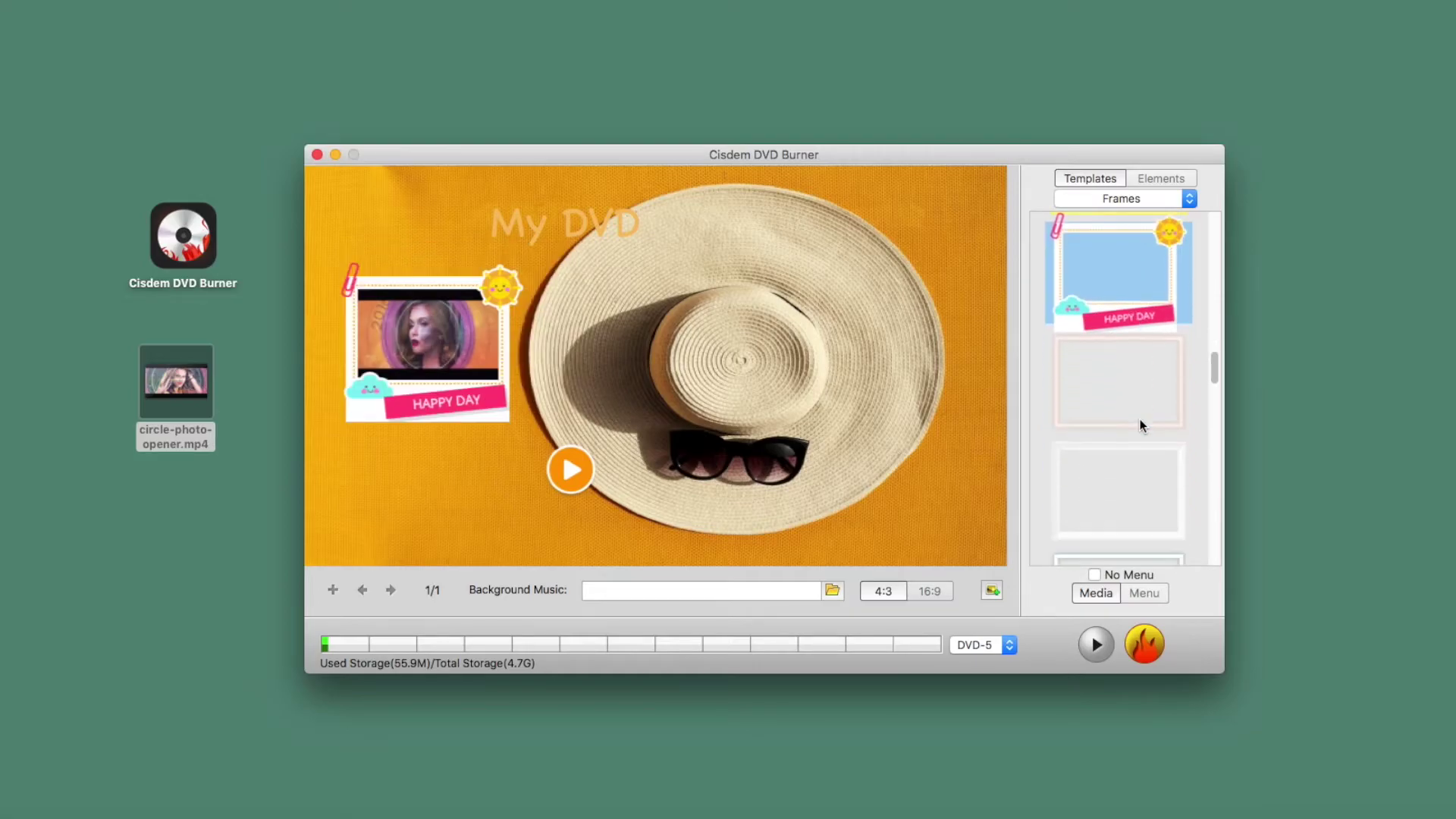
{"action": "left_click", "coordinate": [1140, 419]}
{"action": "scroll", "coordinate": [1140, 418], "scroll_direction": "down", "scroll_amount": 3}
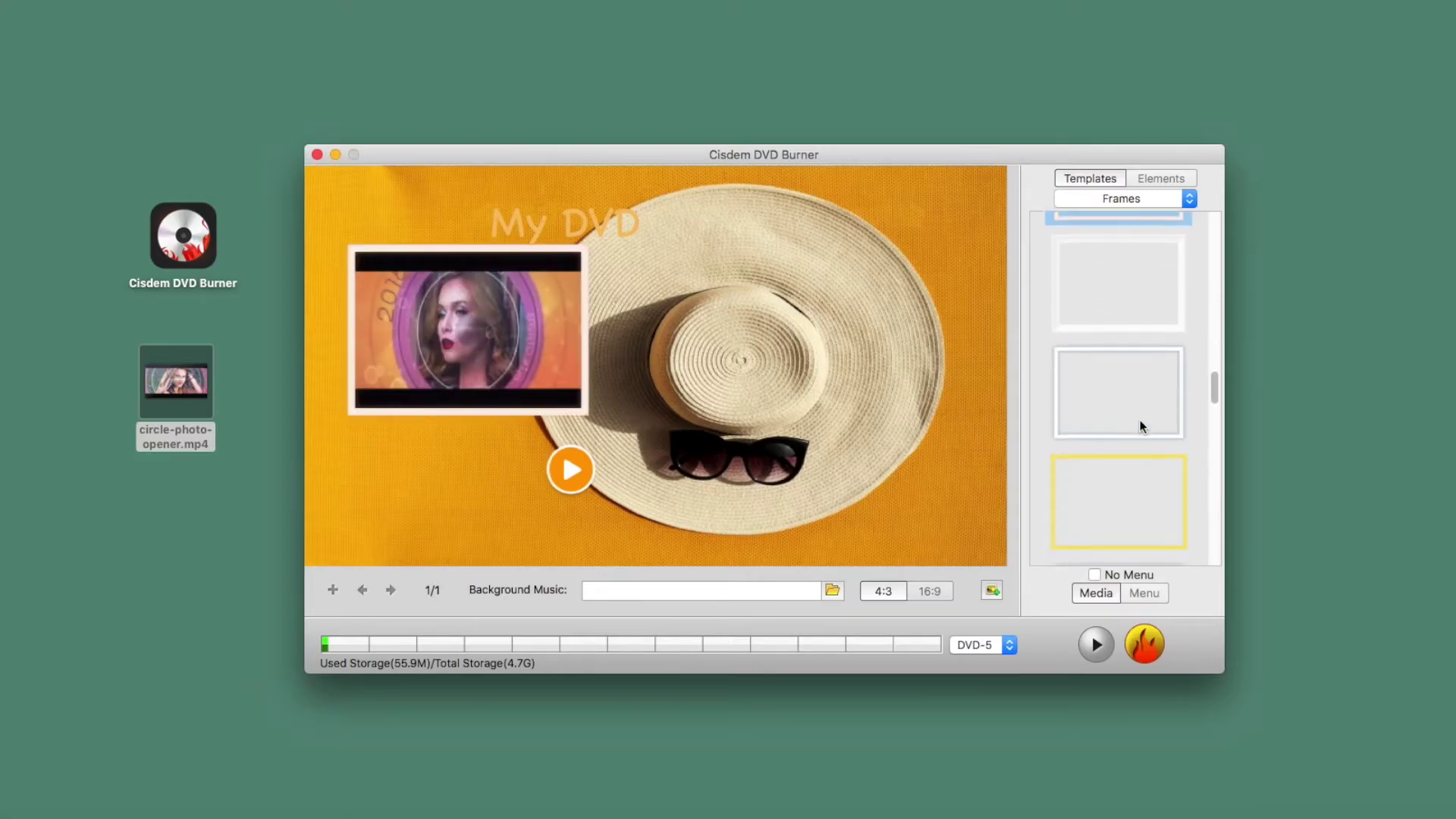
{"action": "left_click", "coordinate": [1136, 457]}
{"action": "scroll", "coordinate": [1146, 414], "scroll_direction": "up", "scroll_amount": 6}
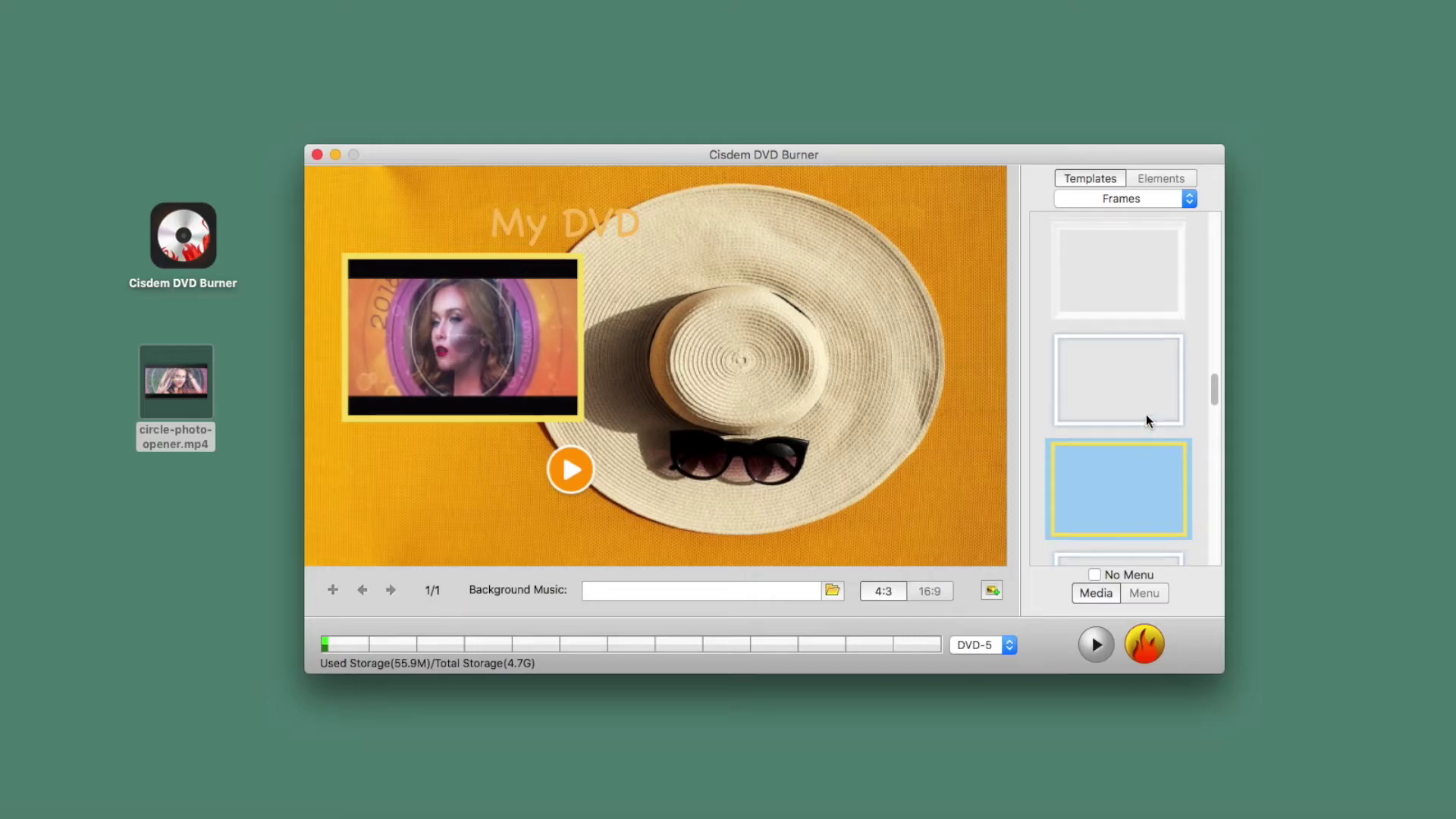
{"action": "scroll", "coordinate": [1147, 412], "scroll_direction": "up", "scroll_amount": 2}
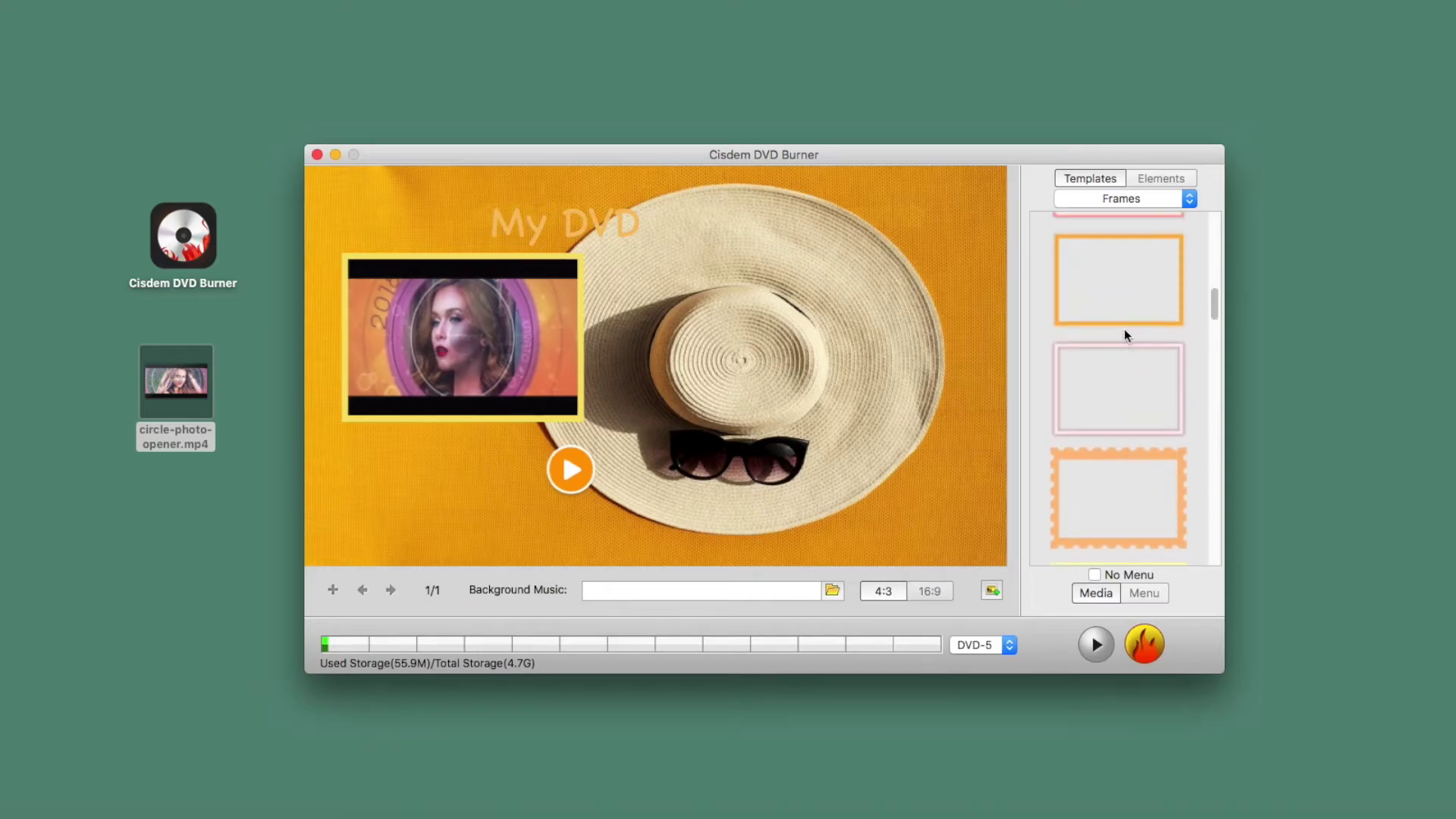
{"action": "left_click", "coordinate": [1122, 304]}
{"action": "left_click", "coordinate": [1157, 198]}
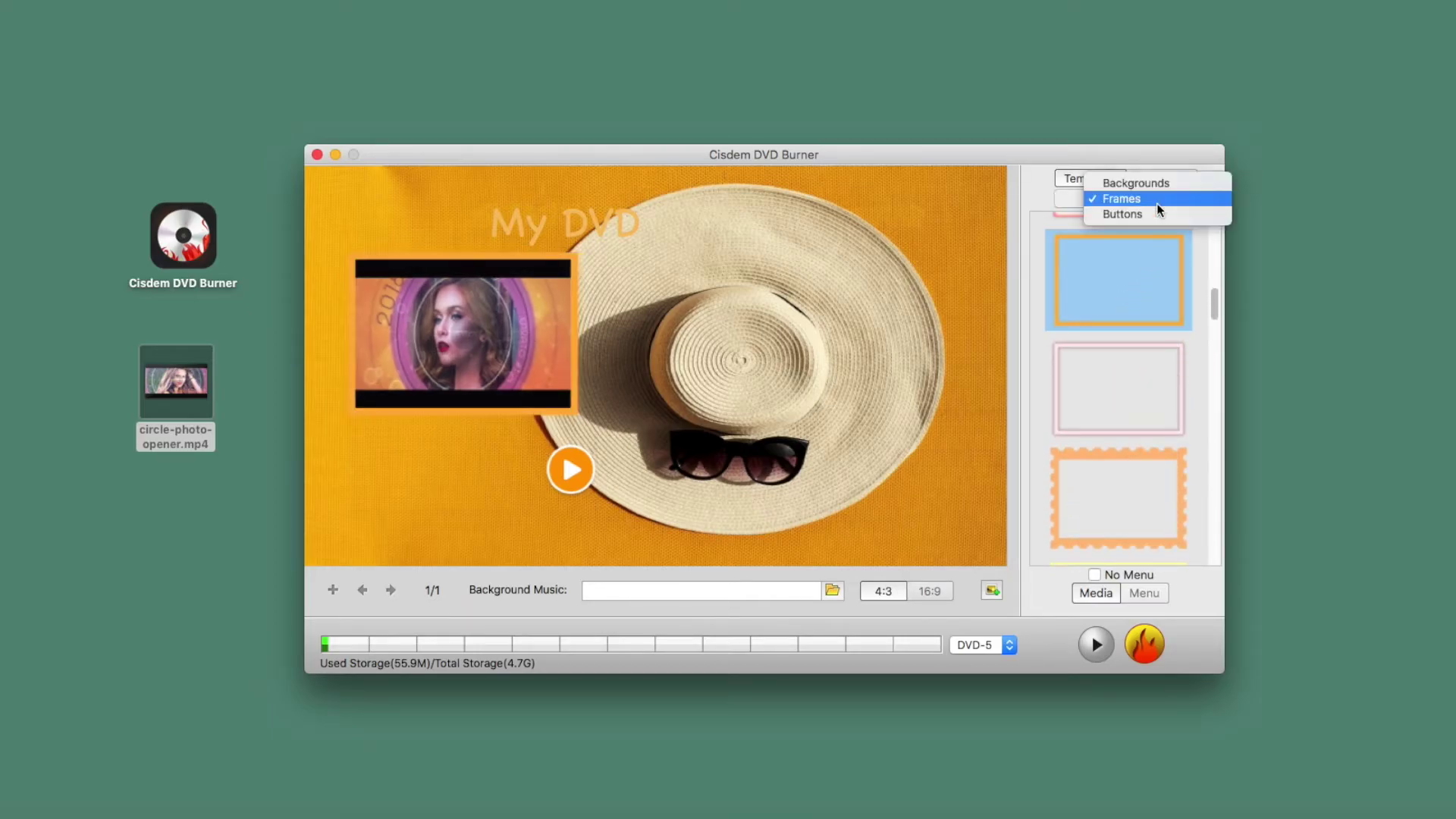
Switch to Buttons templates and choose the orange round play and next button styles.
{"action": "left_click", "coordinate": [1156, 213]}
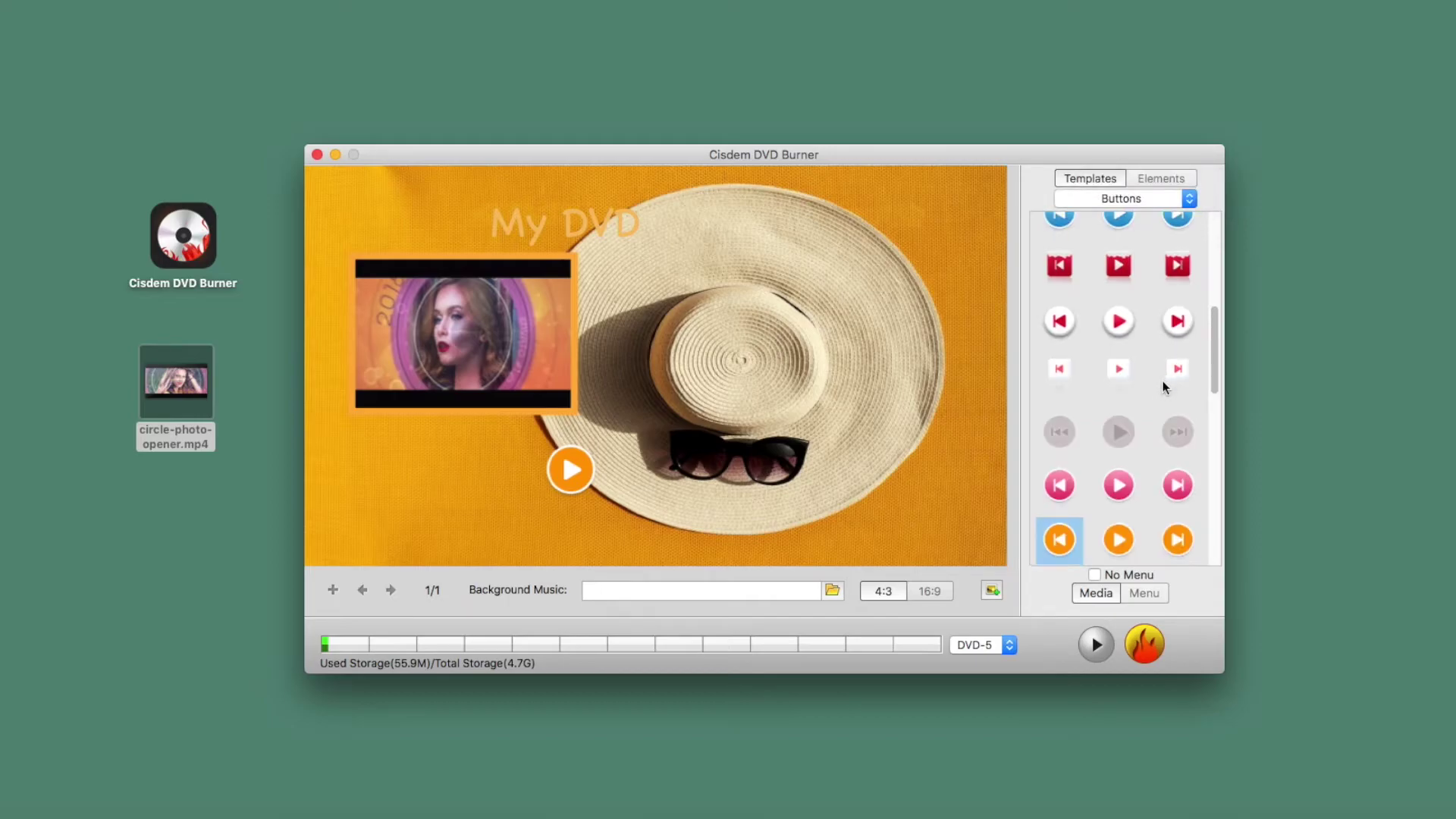
{"action": "scroll", "coordinate": [1096, 468], "scroll_direction": "down", "scroll_amount": 2}
{"action": "left_click", "coordinate": [1121, 488]}
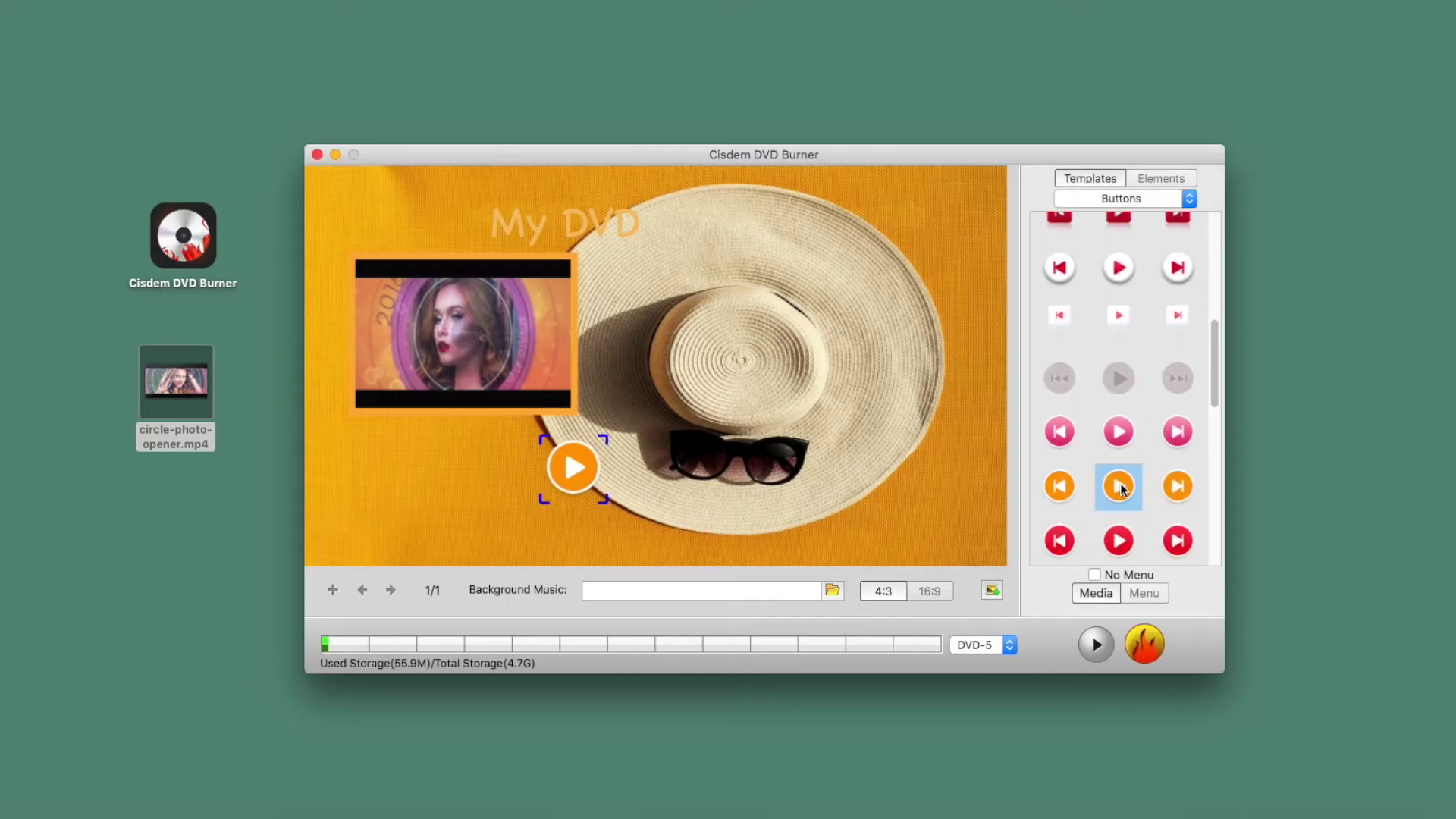
{"action": "left_click", "coordinate": [1177, 490]}
{"action": "scroll", "coordinate": [1177, 489], "scroll_direction": "down", "scroll_amount": 10}
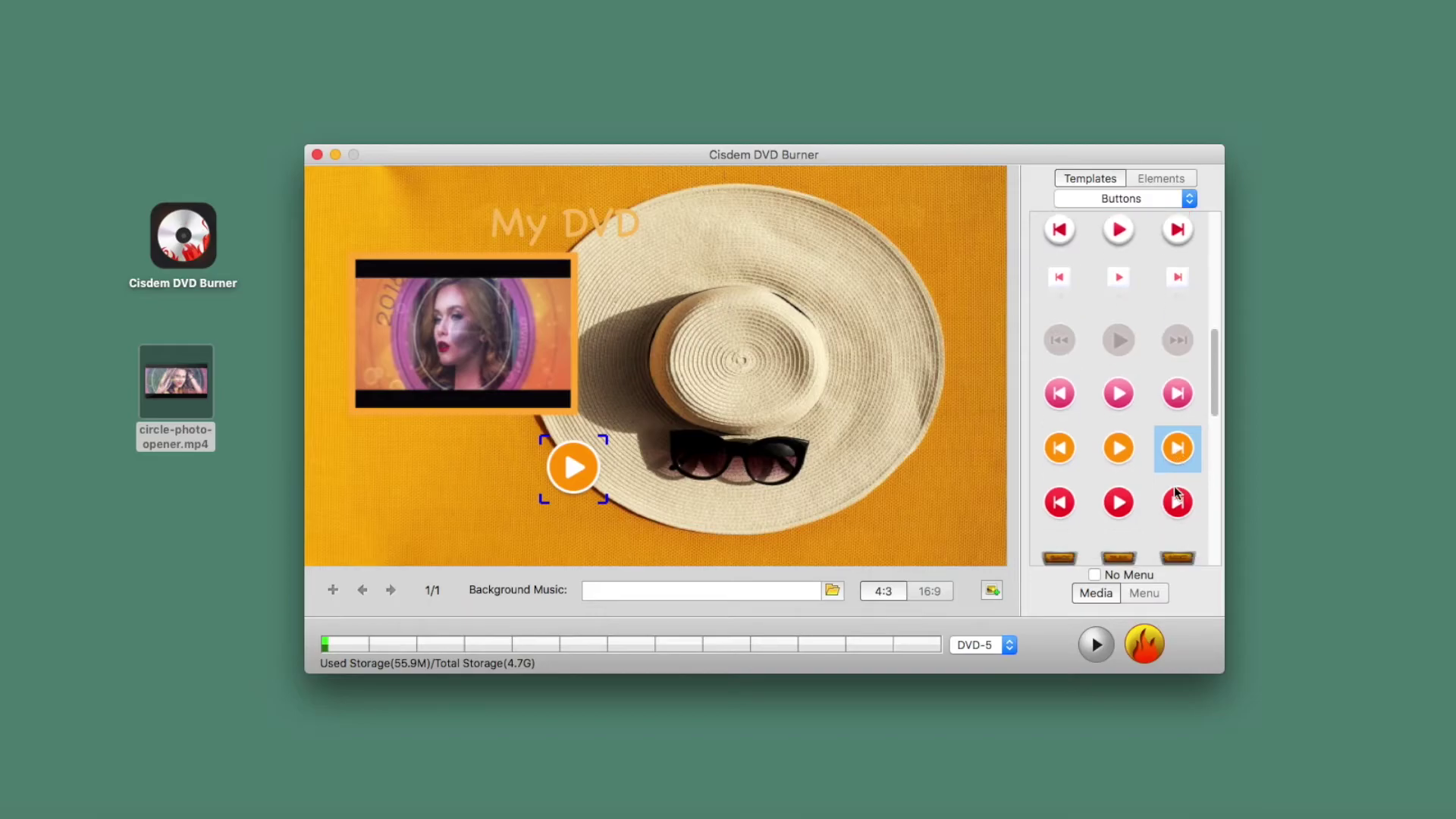
{"action": "left_click", "coordinate": [1113, 643]}
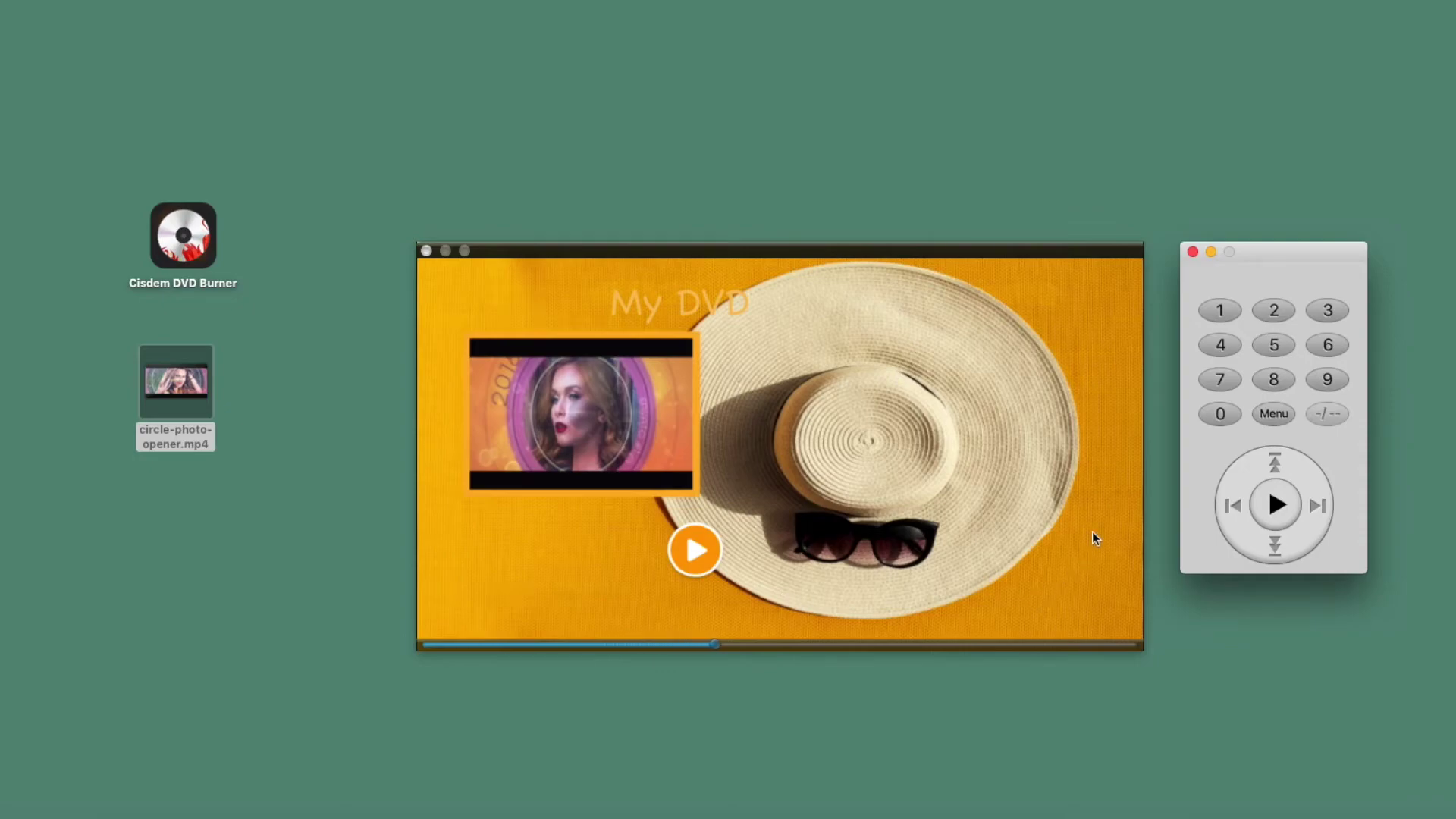
{"action": "left_click", "coordinate": [1221, 311]}
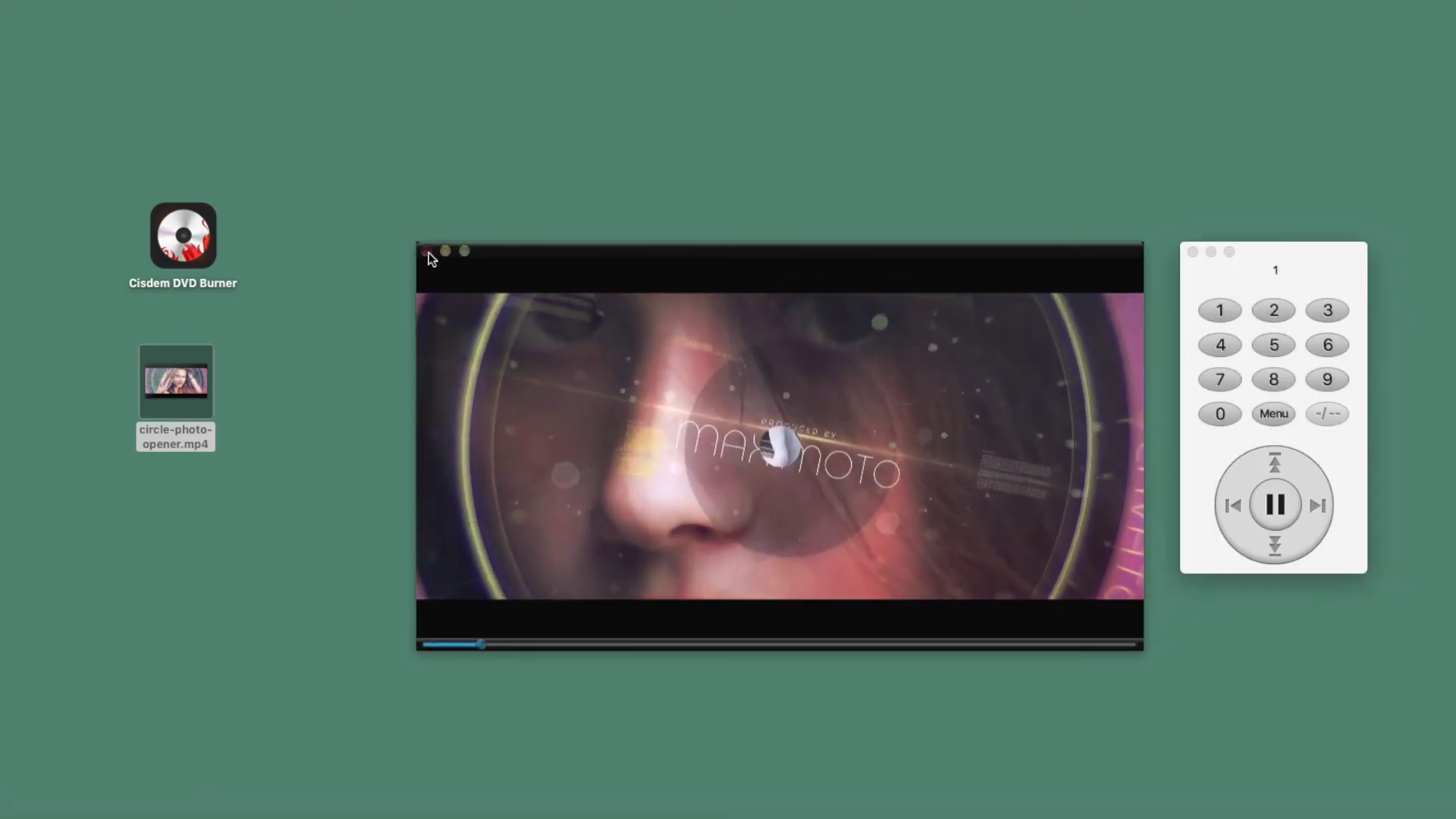
{"action": "left_click", "coordinate": [427, 251]}
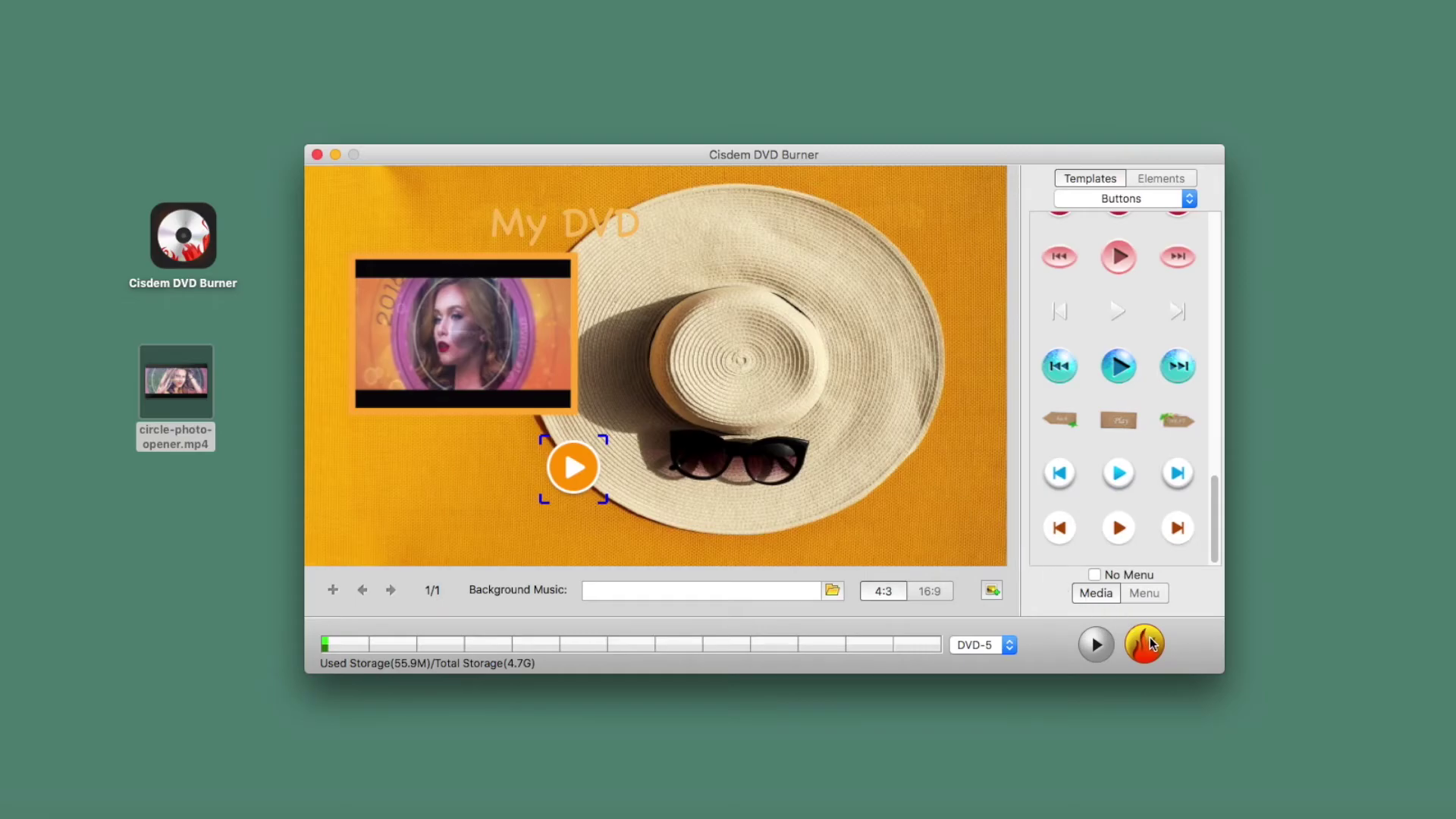
{"action": "left_click", "coordinate": [1146, 644]}
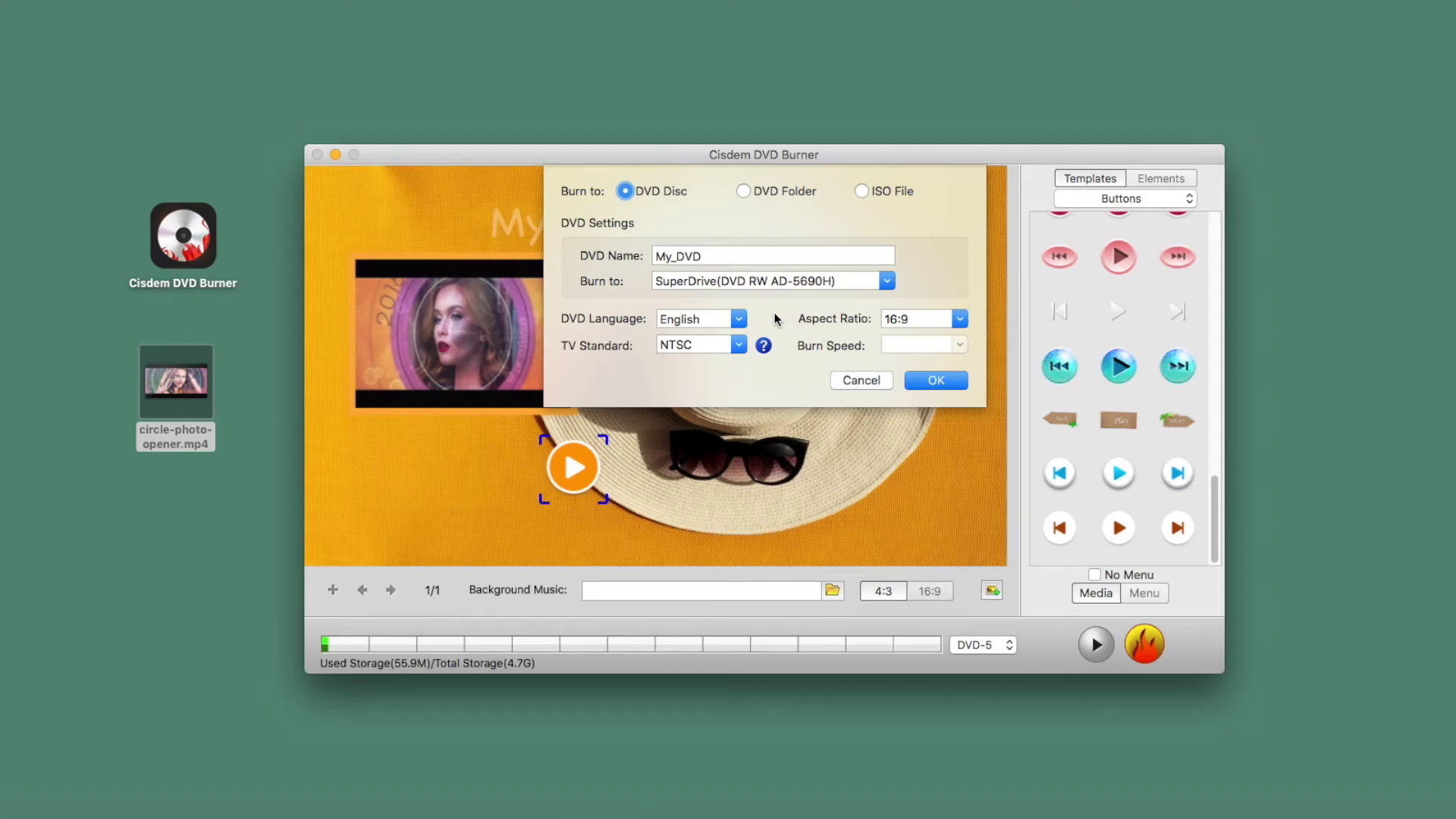
Keep English, set TV Standard to PAL by choosing Austria, and output to an ISO file.
{"action": "left_click", "coordinate": [739, 319]}
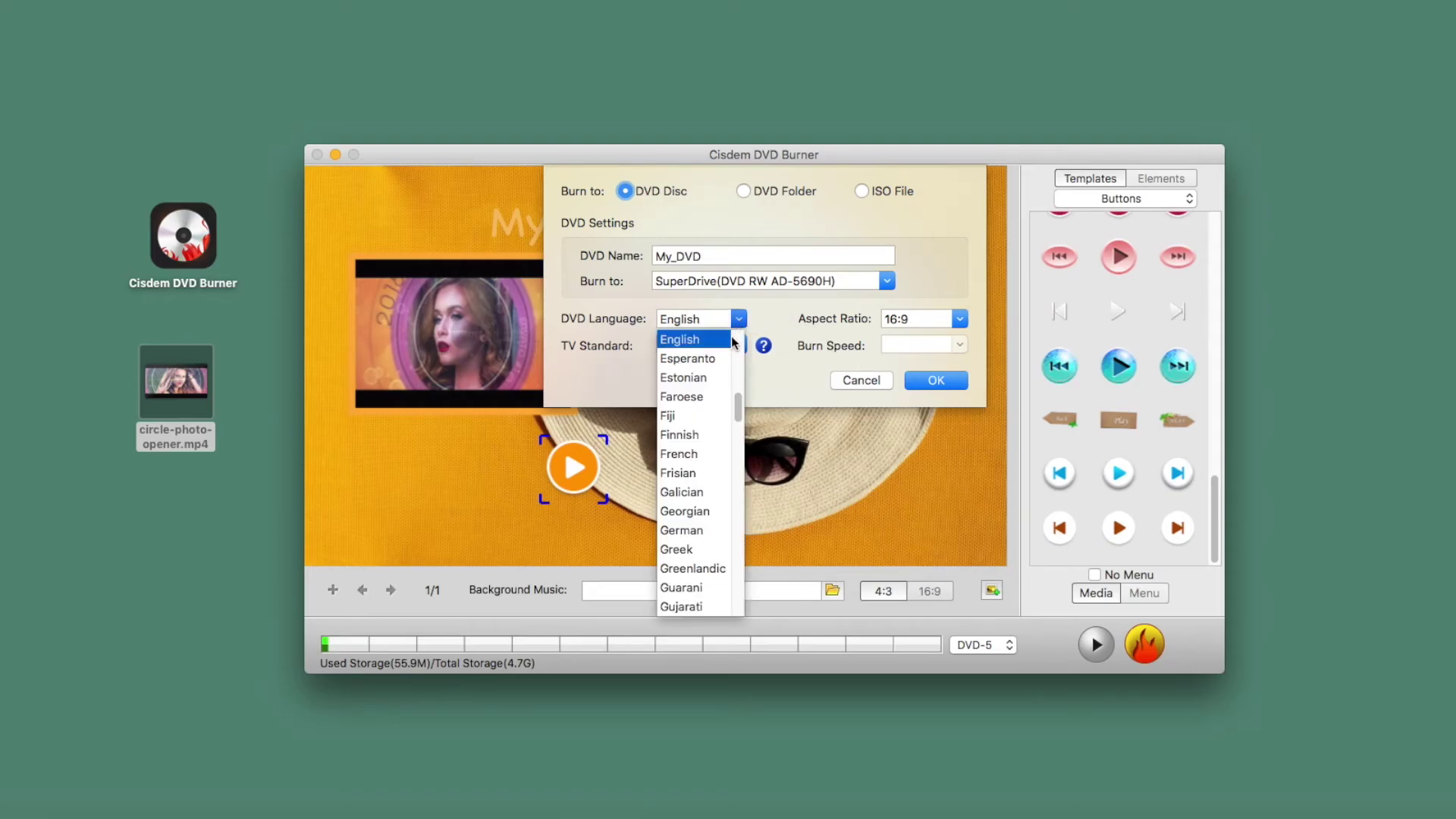
{"action": "scroll", "coordinate": [708, 449], "scroll_direction": "down", "scroll_amount": 15}
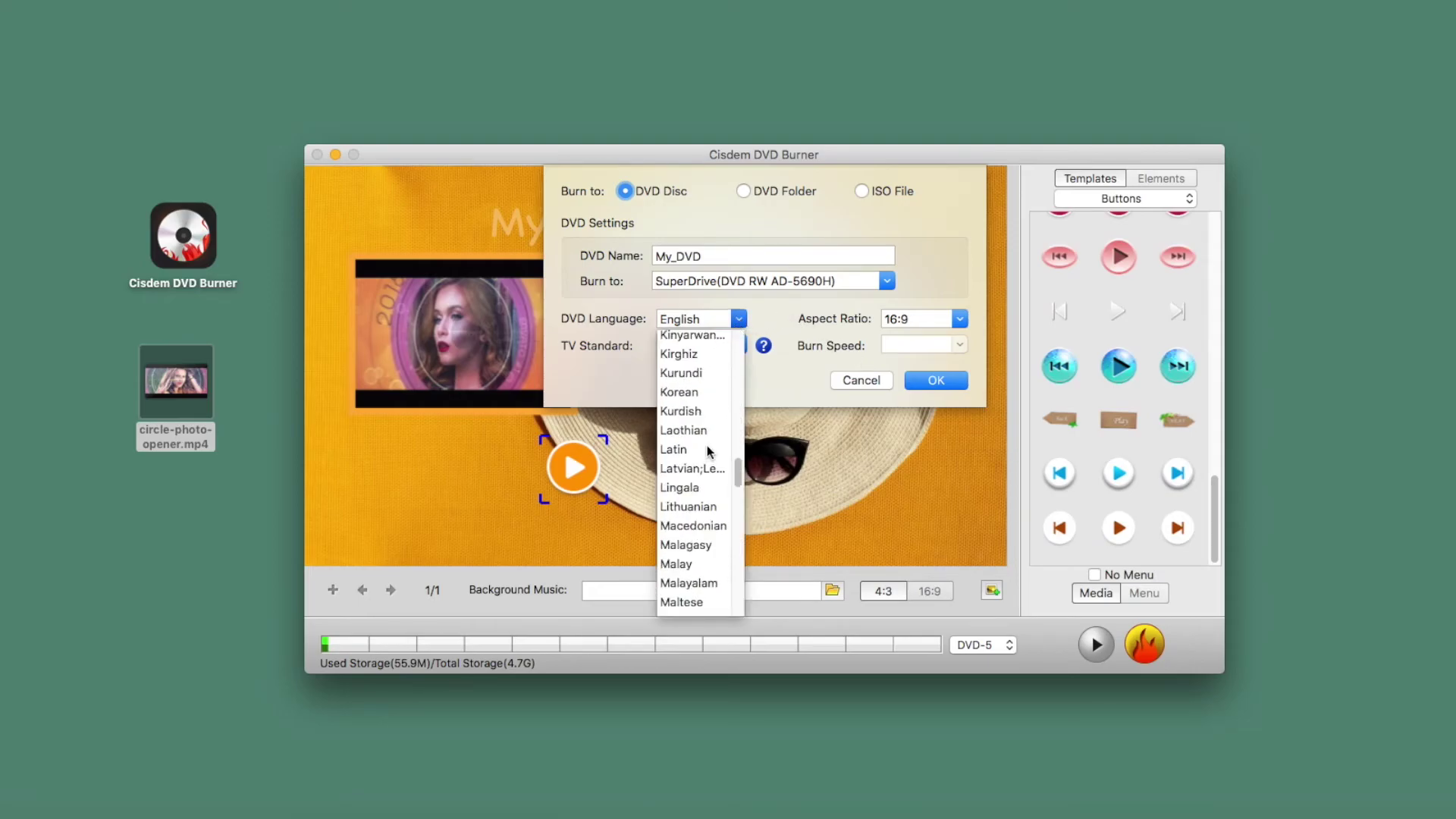
{"action": "left_click", "coordinate": [763, 368]}
{"action": "left_click", "coordinate": [740, 345]}
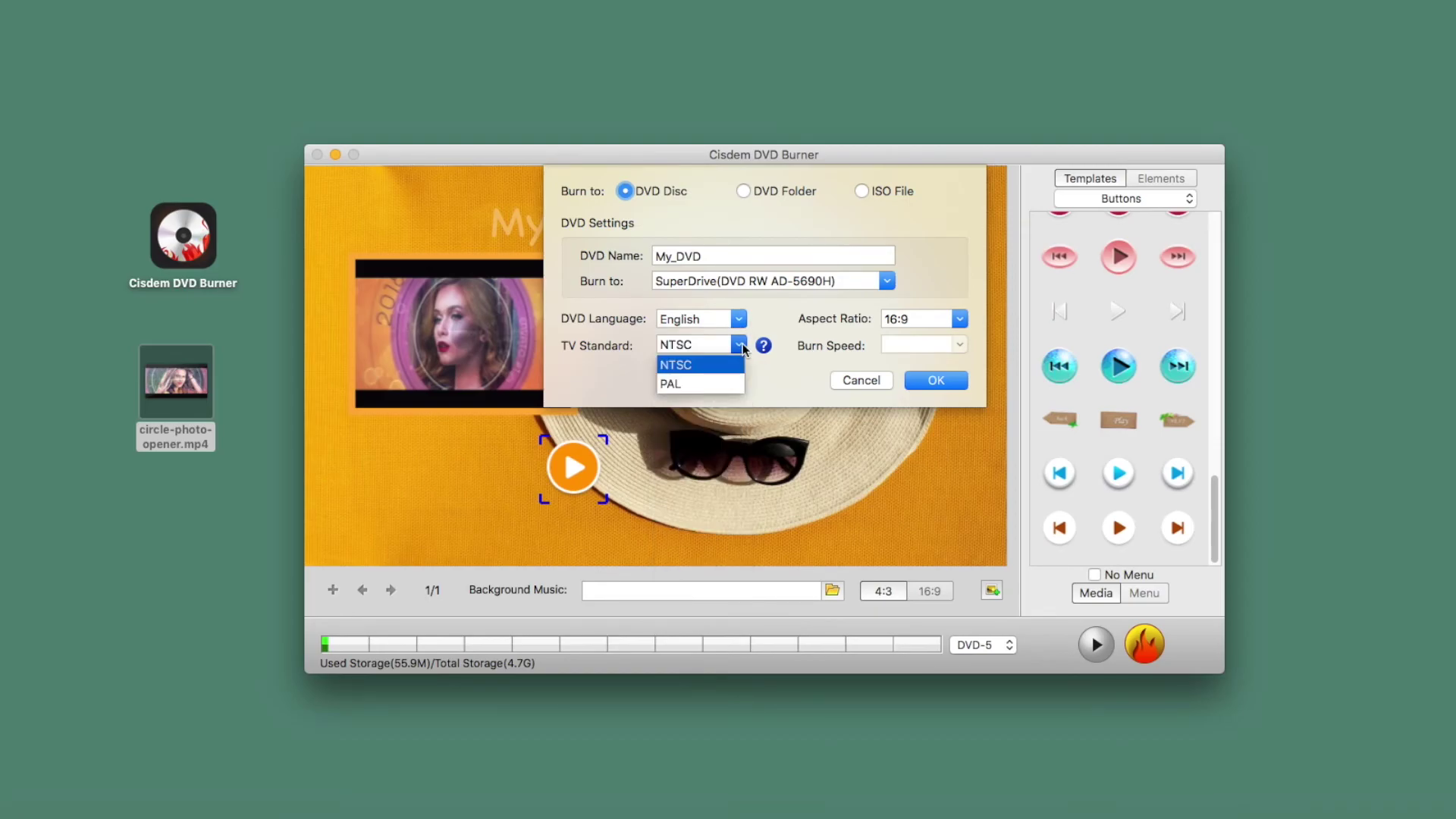
{"action": "left_click", "coordinate": [765, 348]}
{"action": "left_click", "coordinate": [764, 348]}
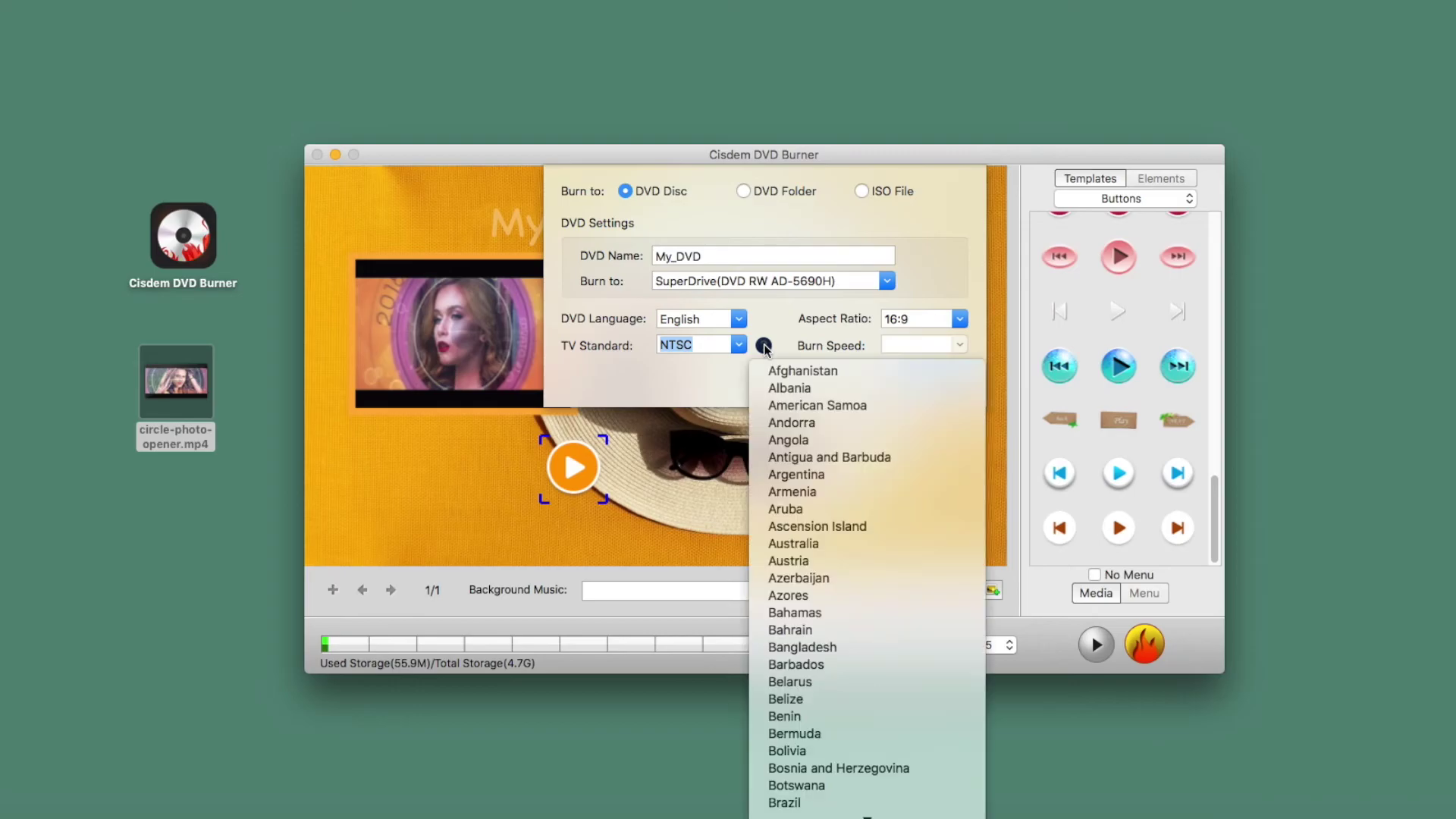
{"action": "left_click", "coordinate": [823, 560]}
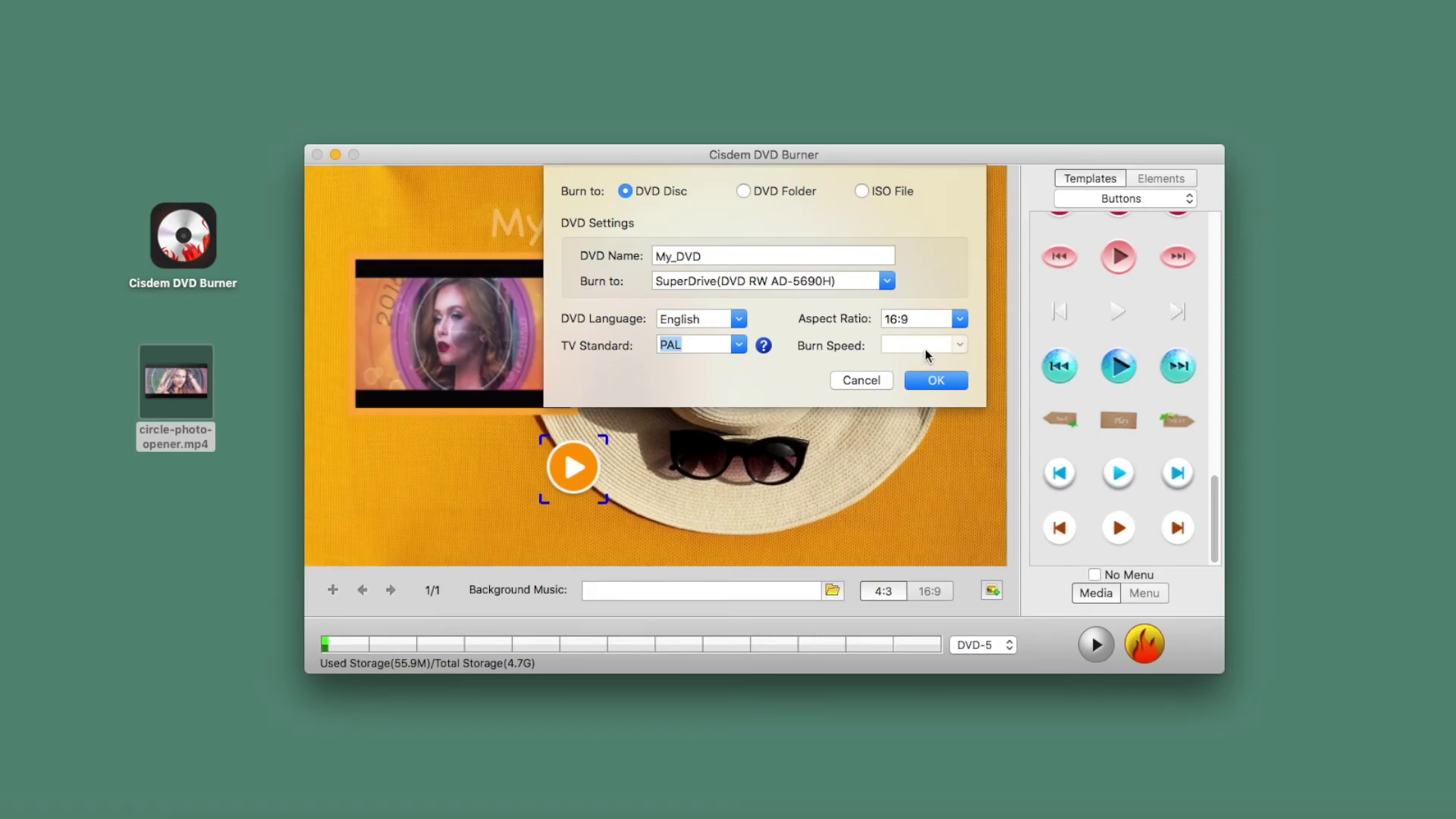
{"action": "left_click", "coordinate": [867, 188]}
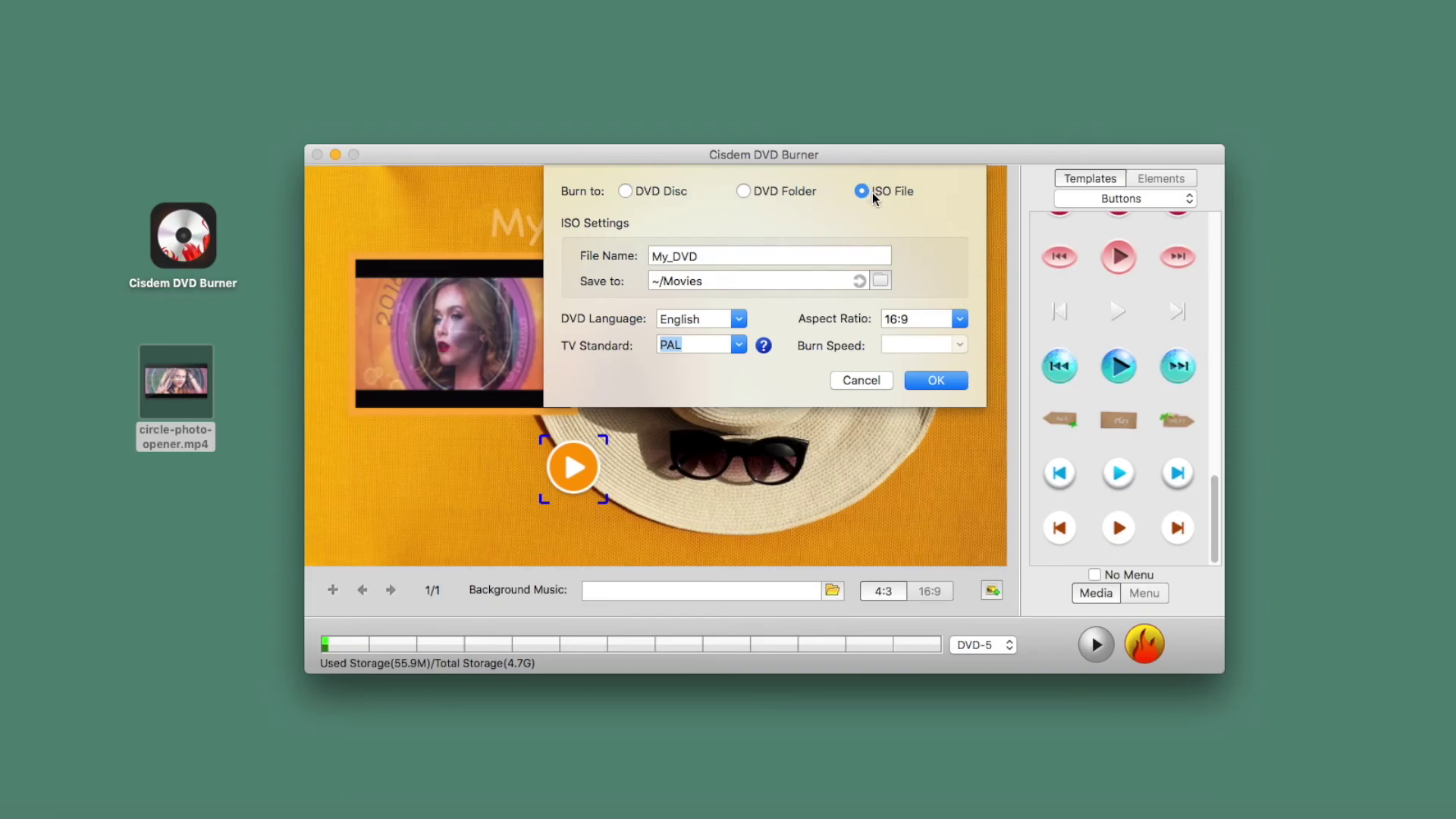
Build the My_DVD ISO into the Movies folder and acknowledge the 'ISO created successfully' alert.
{"action": "left_click", "coordinate": [935, 380]}
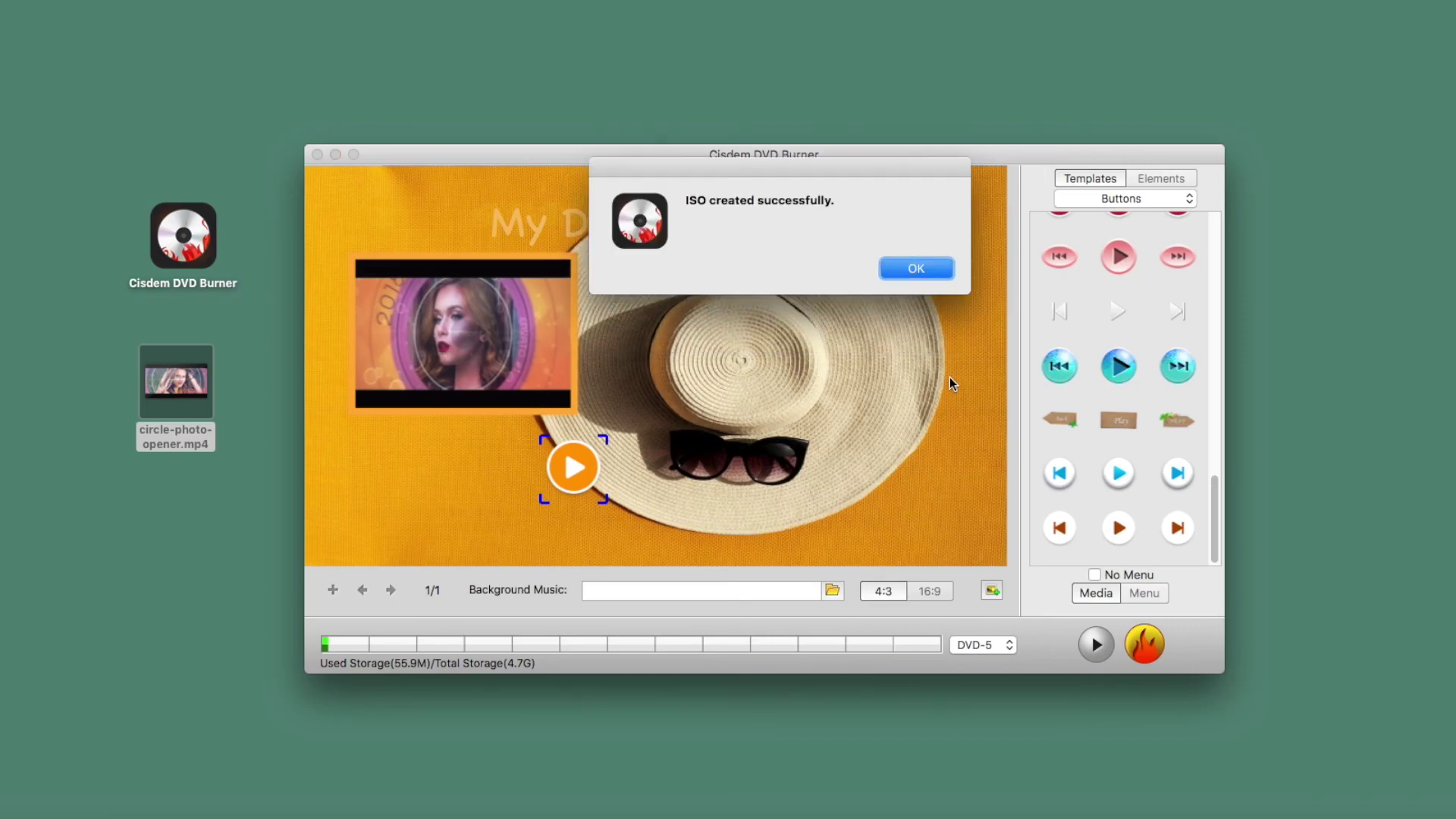
{"action": "left_click", "coordinate": [918, 265]}
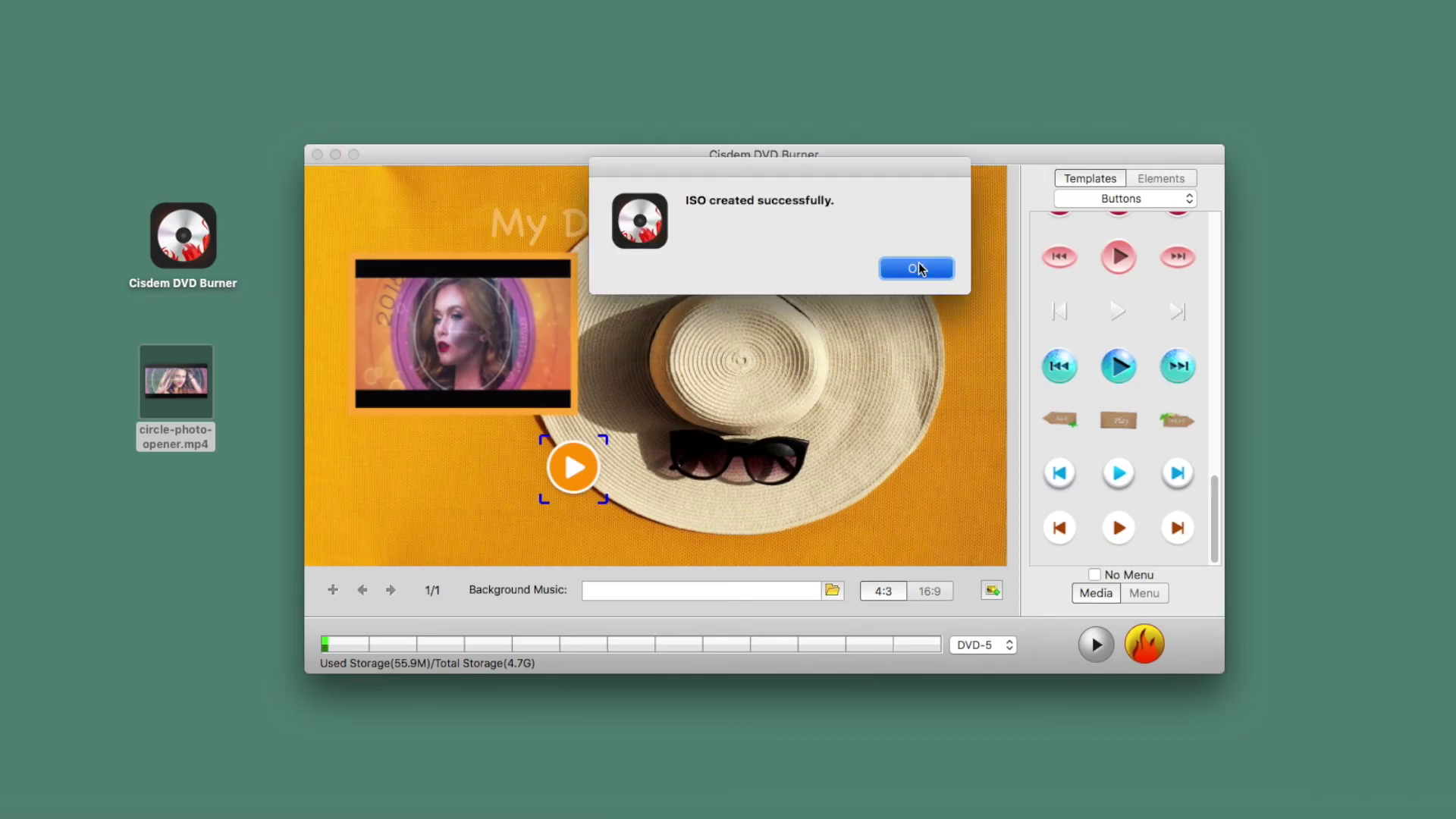